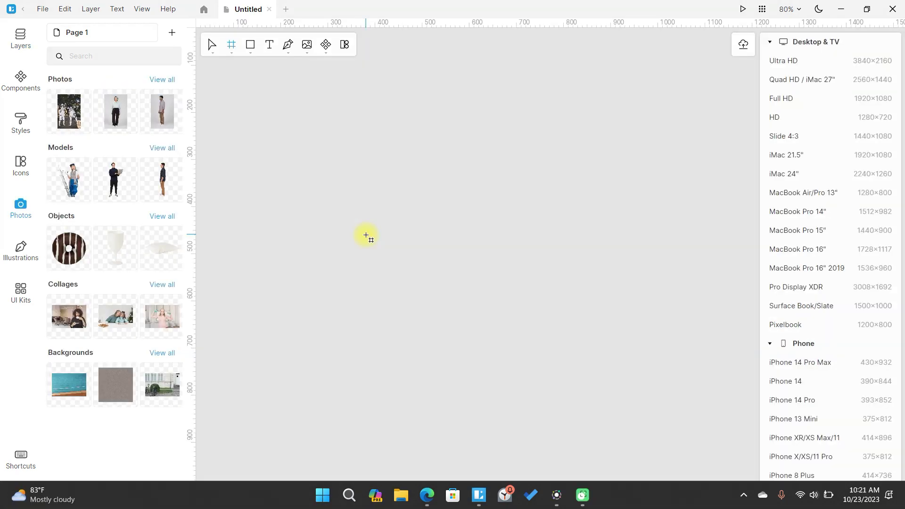
# Add a MacBook Pro 15" frame (1440×900) from the Desktop & TV presets.
pyautogui.click(795, 231)
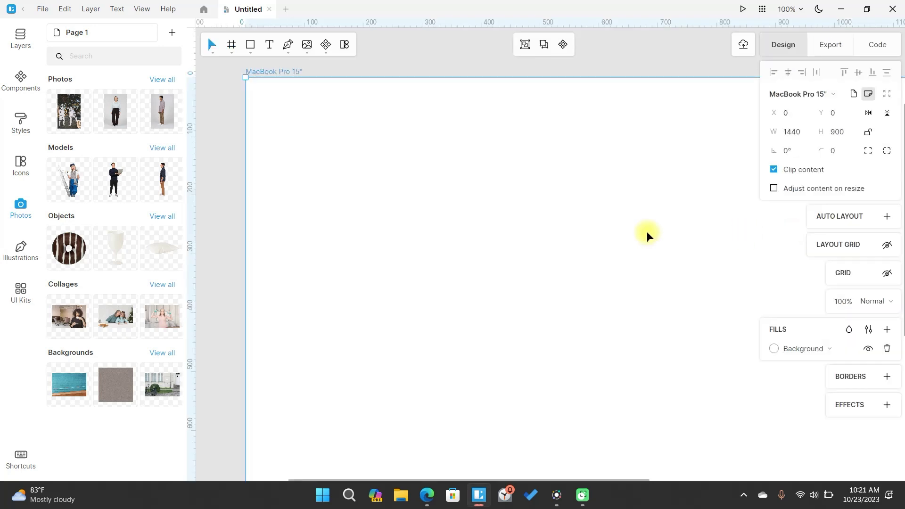
# Place a 'Click Here' text layer on the frame, then select it.
pyautogui.scroll(3, 456, 269)
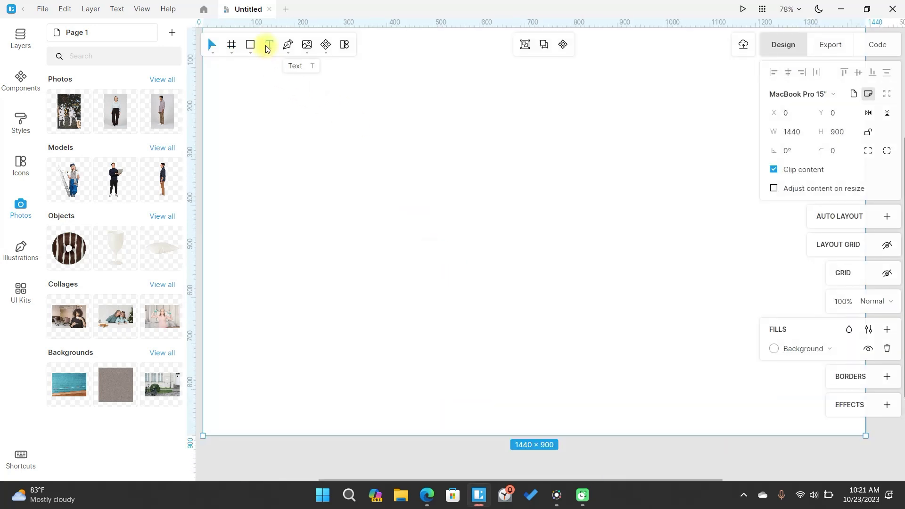
pyautogui.click(268, 46)
pyautogui.click(395, 127)
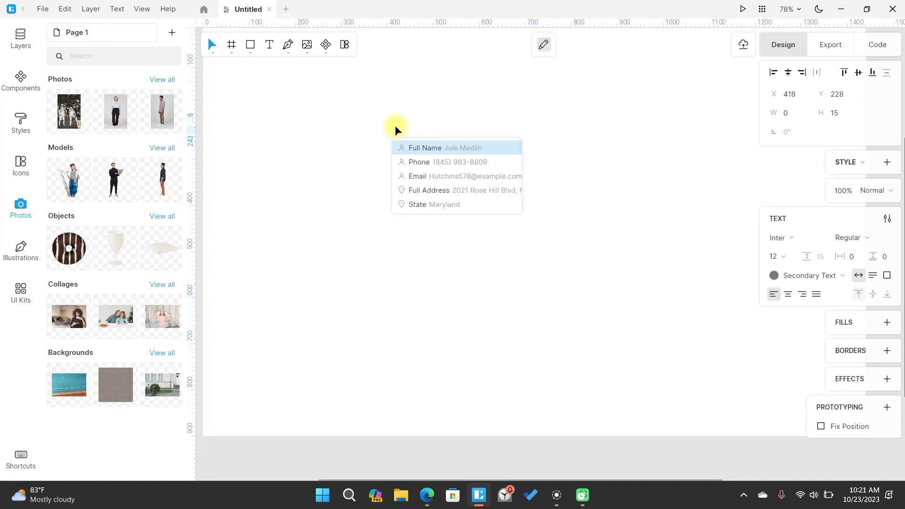
pyautogui.write('C')
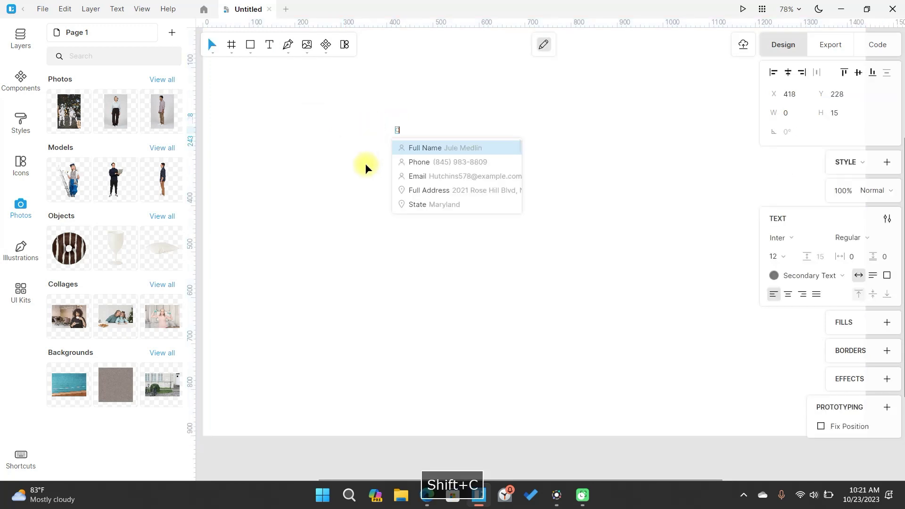
pyautogui.write('lick Here')
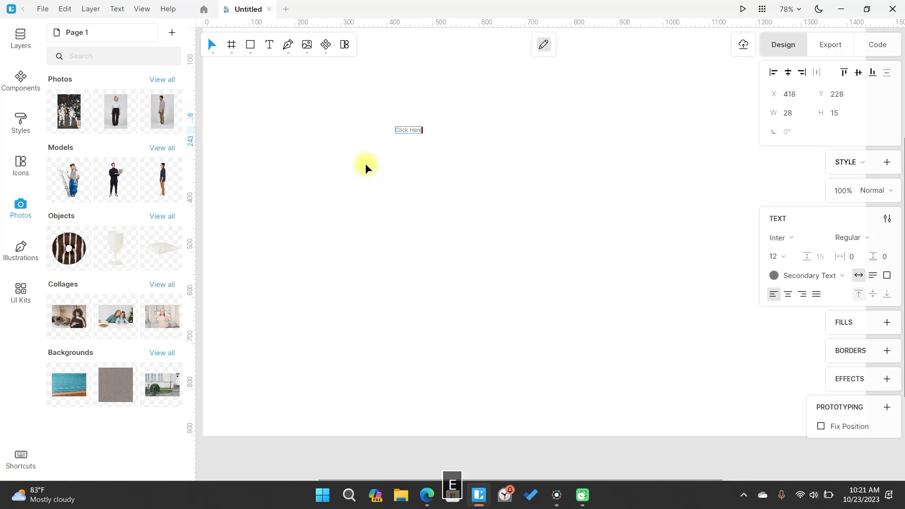
pyautogui.press('Escape')
pyautogui.click(365, 146)
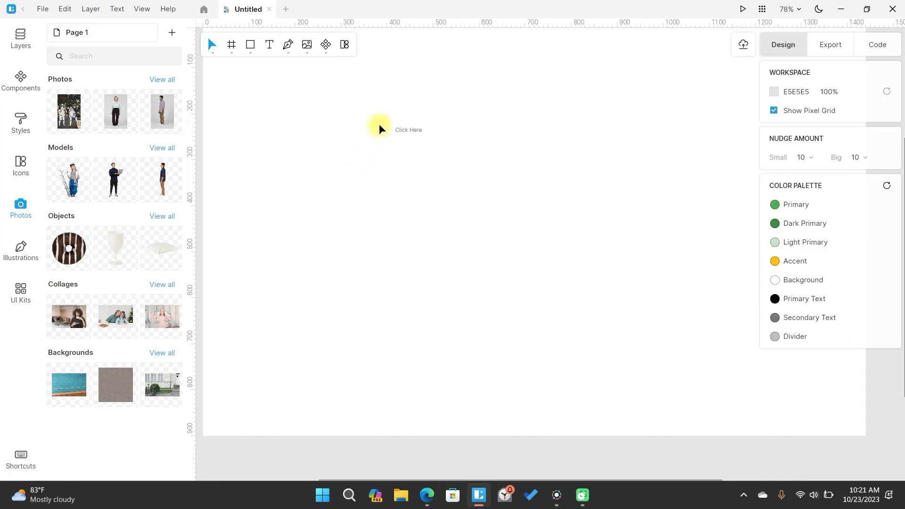
pyautogui.scroll(5, 380, 127)
pyautogui.scroll(2, 461, 122)
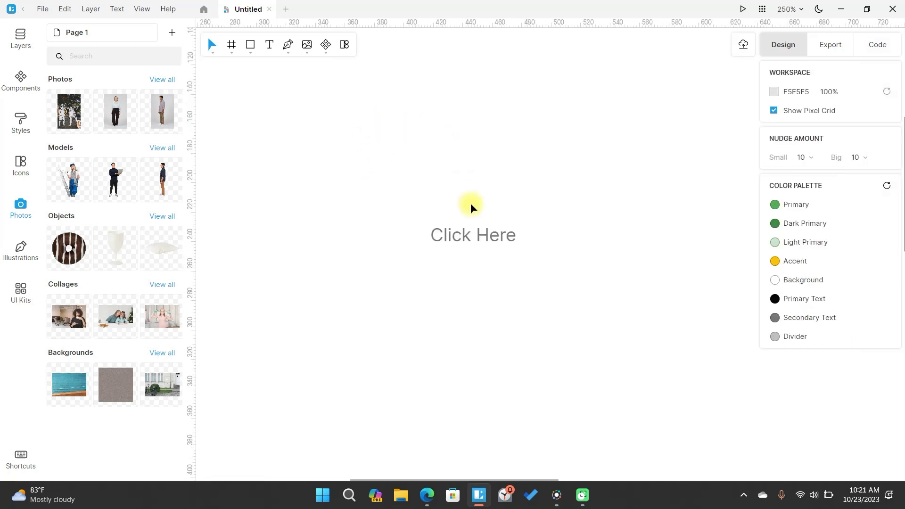
pyautogui.click(459, 238)
# Wrap the text in auto layout with 10 px vertical and 20 px side padding (98×35).
pyautogui.hotkey('shift', 'a')
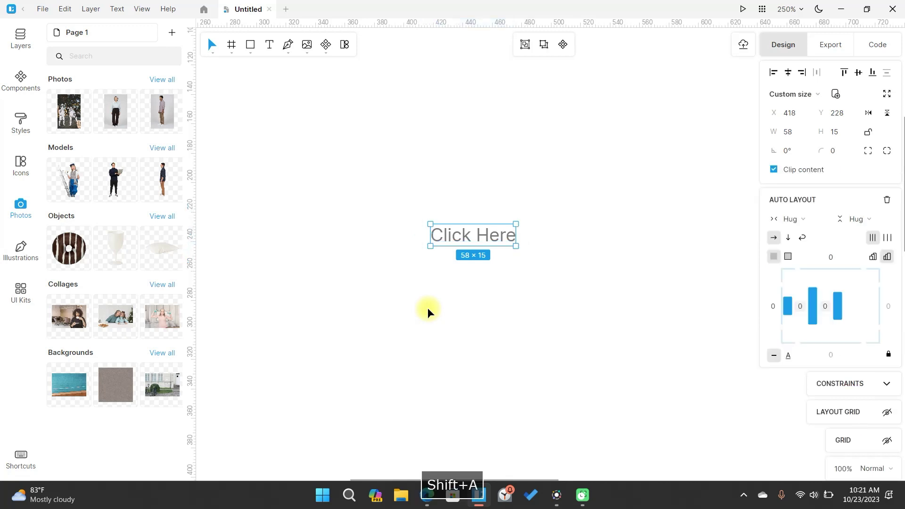
pyautogui.moveTo(832, 259); pyautogui.dragTo(829, 256)
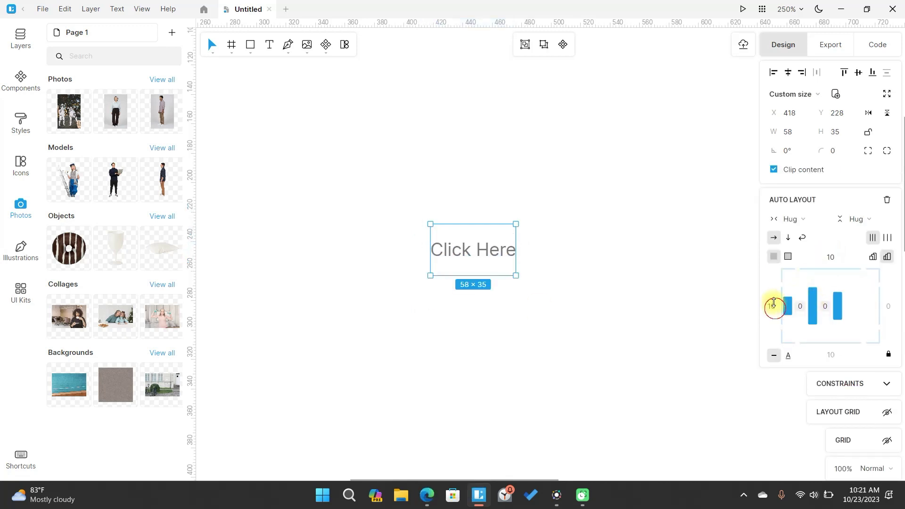
pyautogui.moveTo(771, 304); pyautogui.dragTo(773, 300)
pyautogui.click(666, 294)
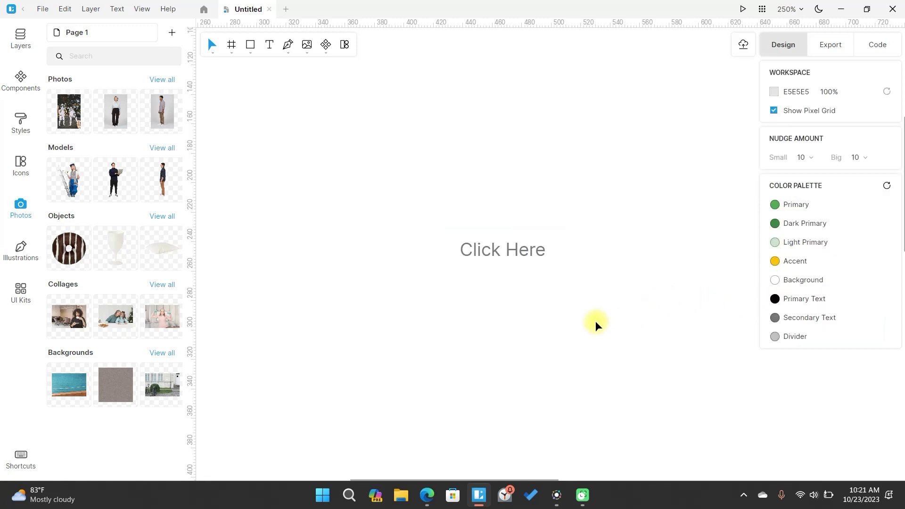
pyautogui.click(547, 256)
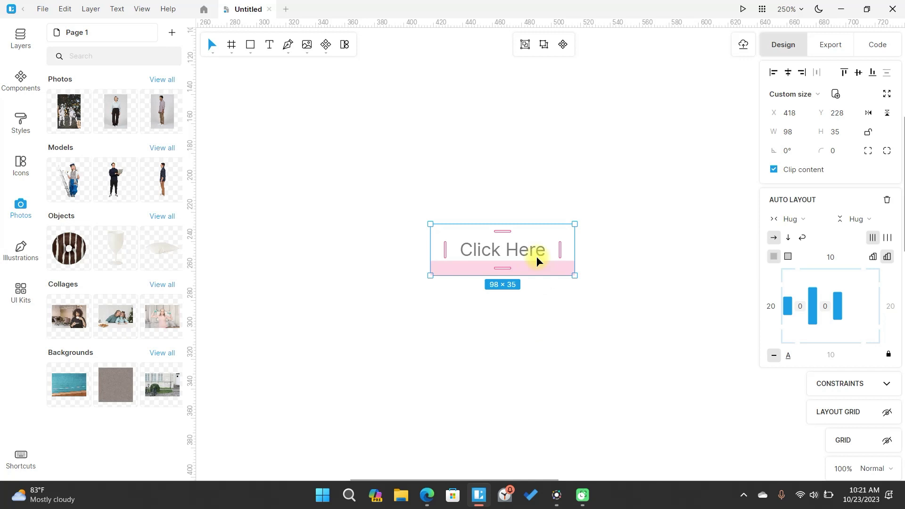
pyautogui.moveTo(557, 248)
pyautogui.mouseDown()
pyautogui.moveTo(580, 249)
pyautogui.moveTo(560, 252)
pyautogui.mouseUp()
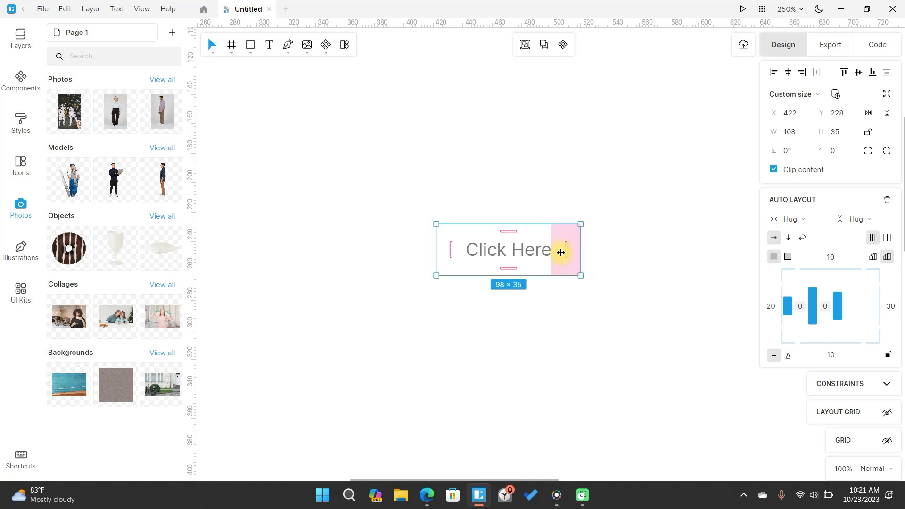
pyautogui.click(558, 323)
pyautogui.click(480, 239)
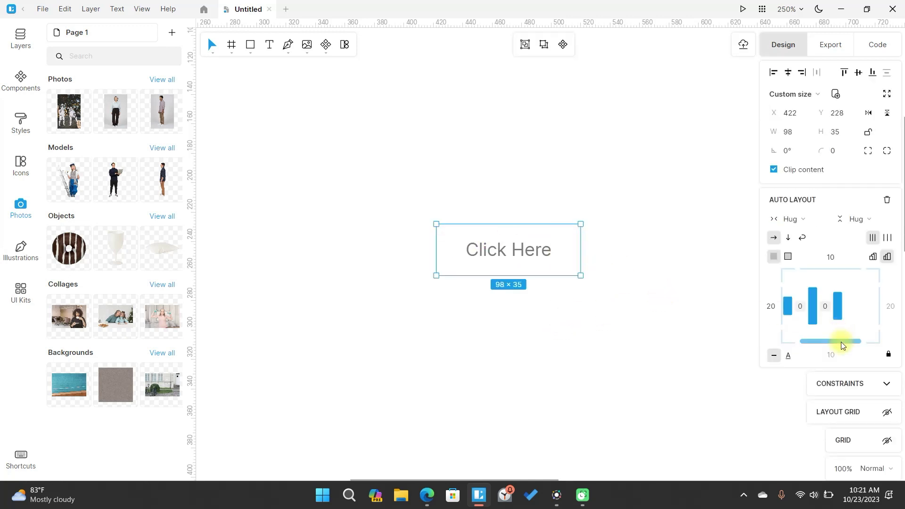
# Add a red #FC4850 fill to the Click Here button.
pyautogui.scroll(-3, 841, 341)
pyautogui.scroll(-1, 836, 311)
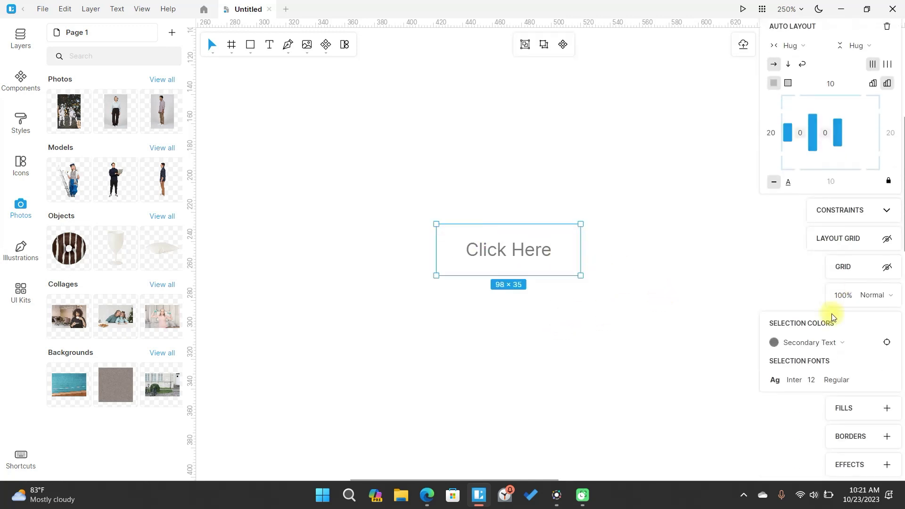
pyautogui.click(885, 407)
pyautogui.scroll(-1, 881, 412)
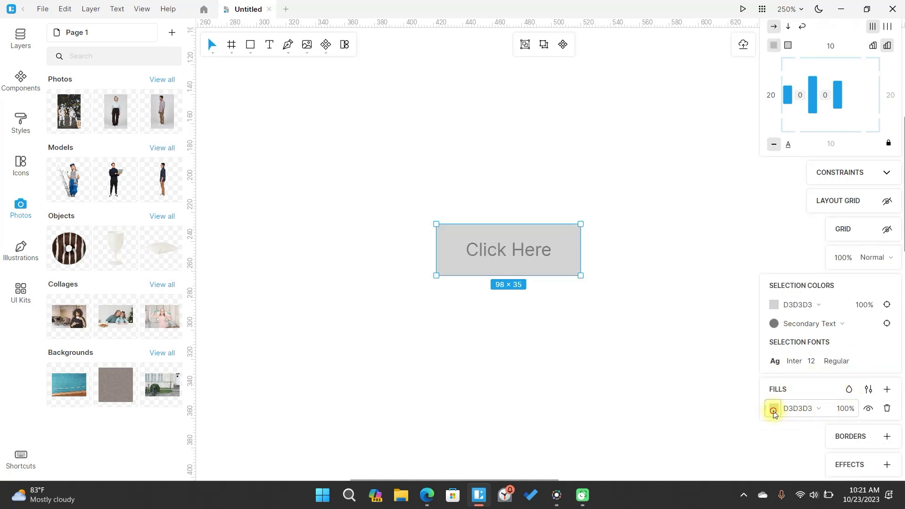
pyautogui.click(773, 408)
pyautogui.moveTo(681, 188); pyautogui.dragTo(729, 143)
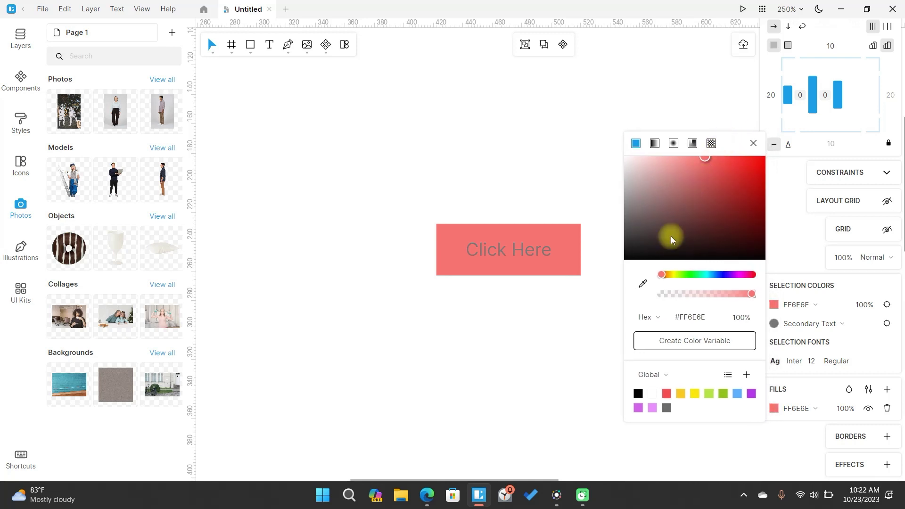
pyautogui.click(666, 393)
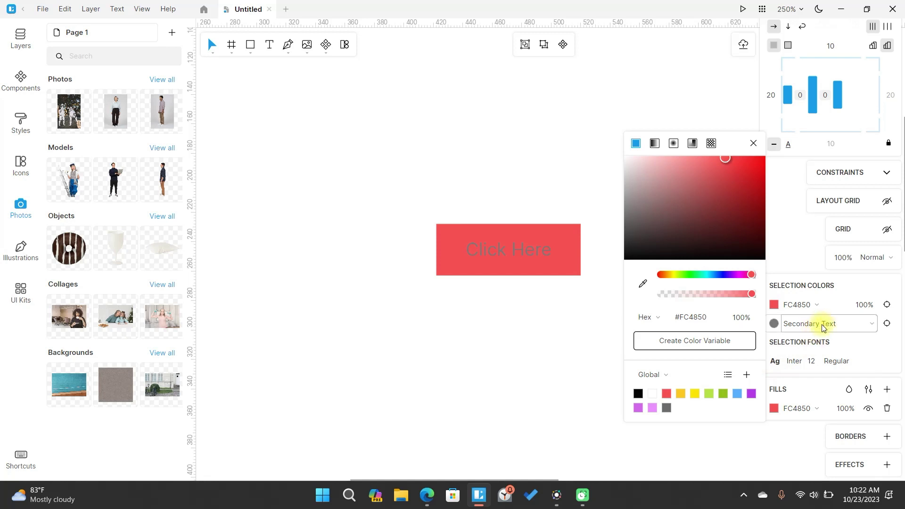
# Set the button's Secondary Text colour to white.
pyautogui.click(778, 327)
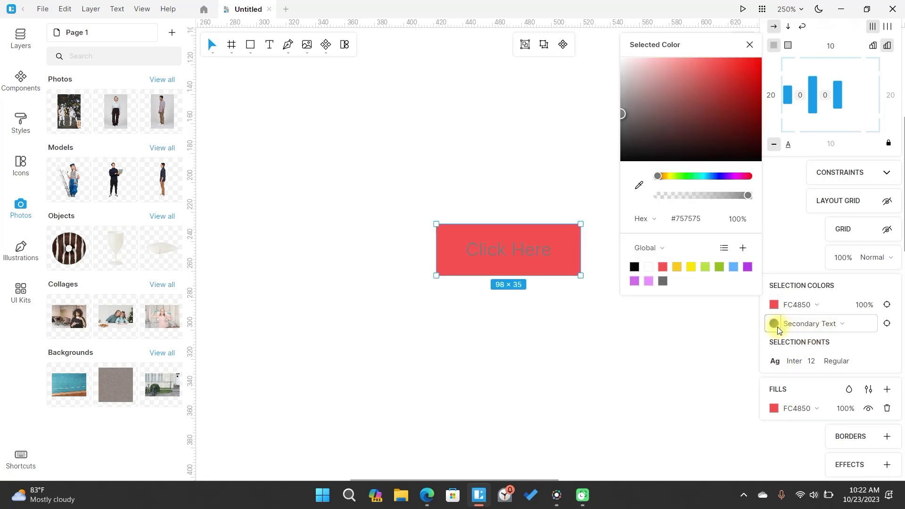
pyautogui.click(648, 266)
pyautogui.click(638, 335)
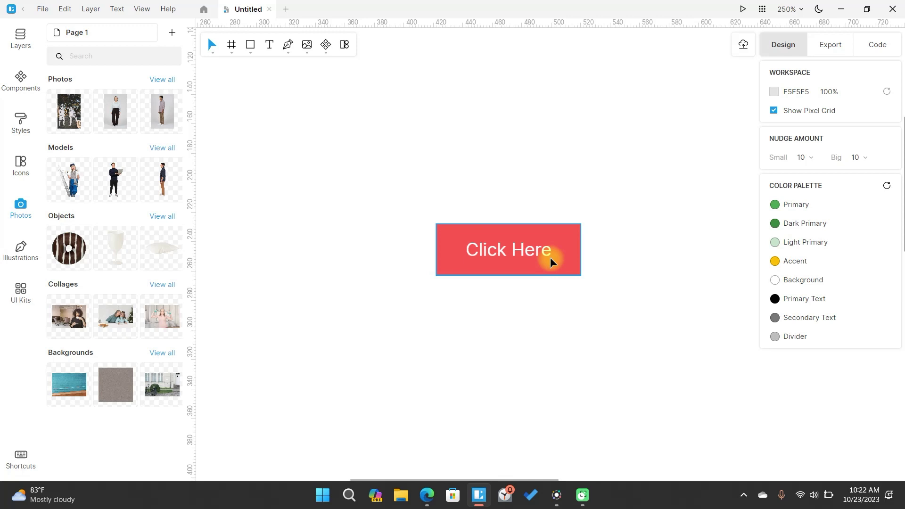
pyautogui.click(550, 257)
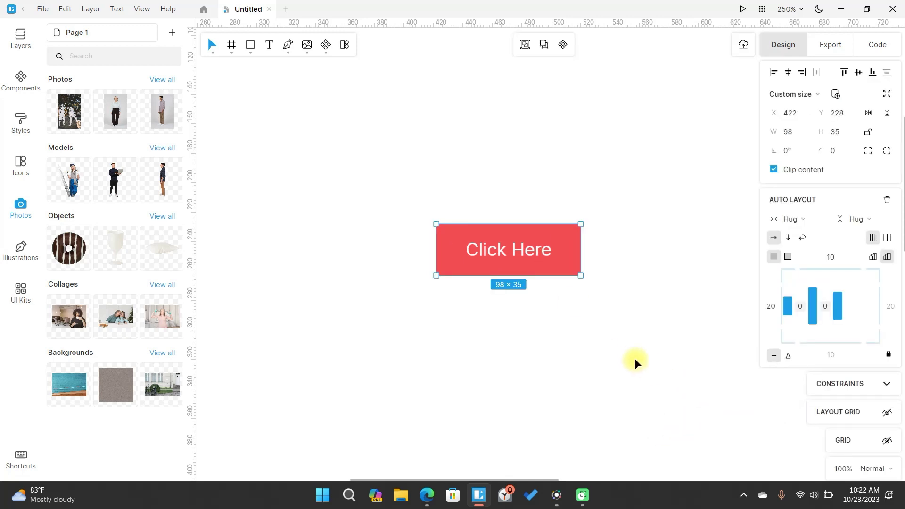
pyautogui.click(611, 290)
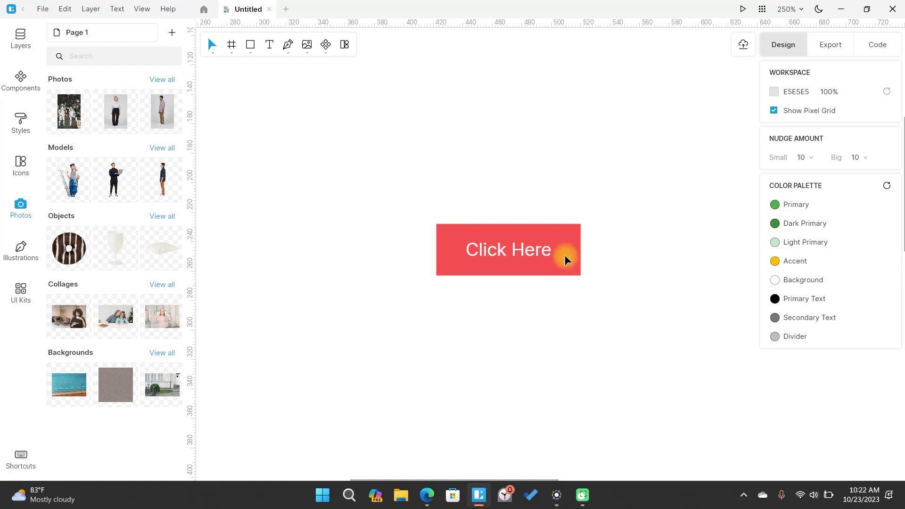
# Set the red button's corner radius to 5 px.
pyautogui.click(539, 236)
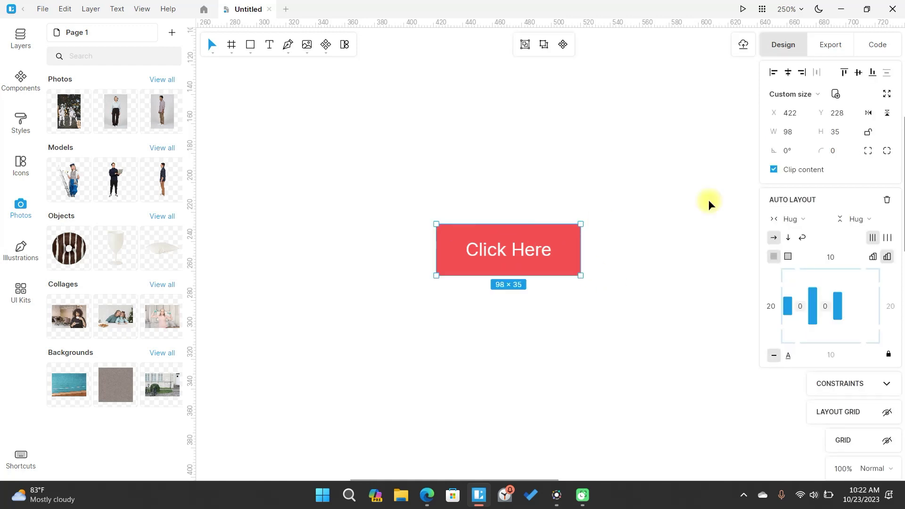
pyautogui.click(830, 150)
pyautogui.write('5')
pyautogui.press('Return')
pyautogui.click(589, 217)
pyautogui.scroll(3, 589, 217)
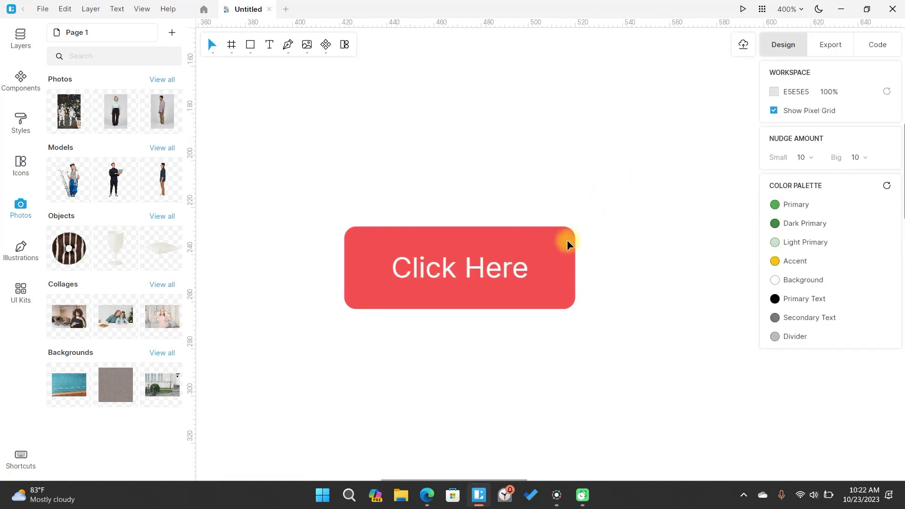
pyautogui.scroll(-2, 530, 362)
pyautogui.scroll(-2, 538, 232)
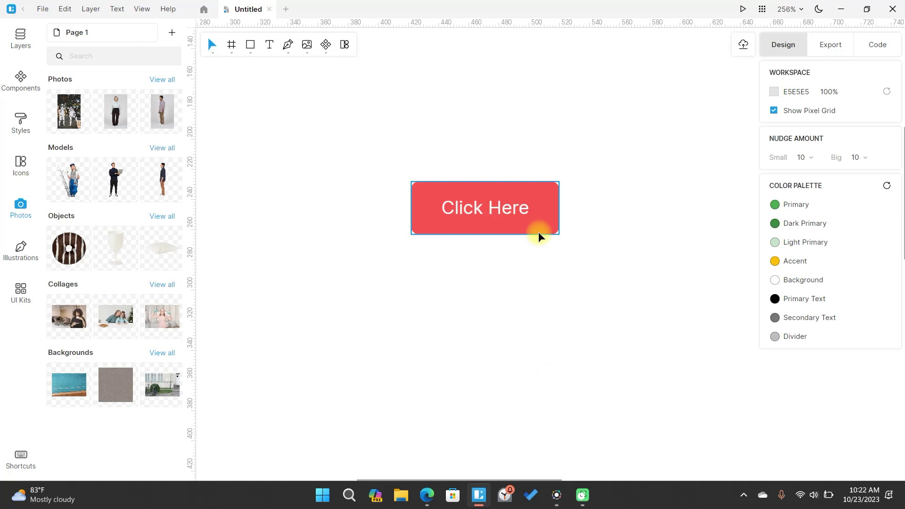
pyautogui.click(537, 209)
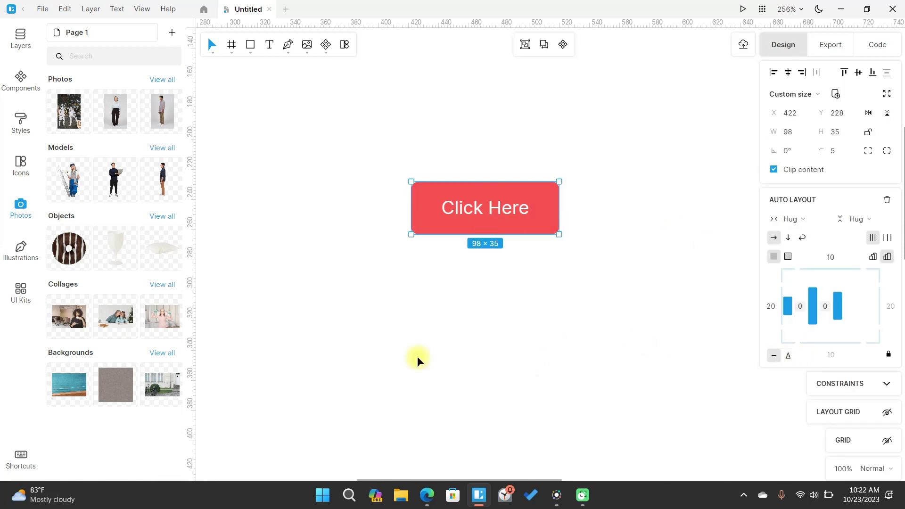
# Drag the Right Arrow icon from the Icons library into the button and shrink it to 15×15.
pyautogui.click(21, 164)
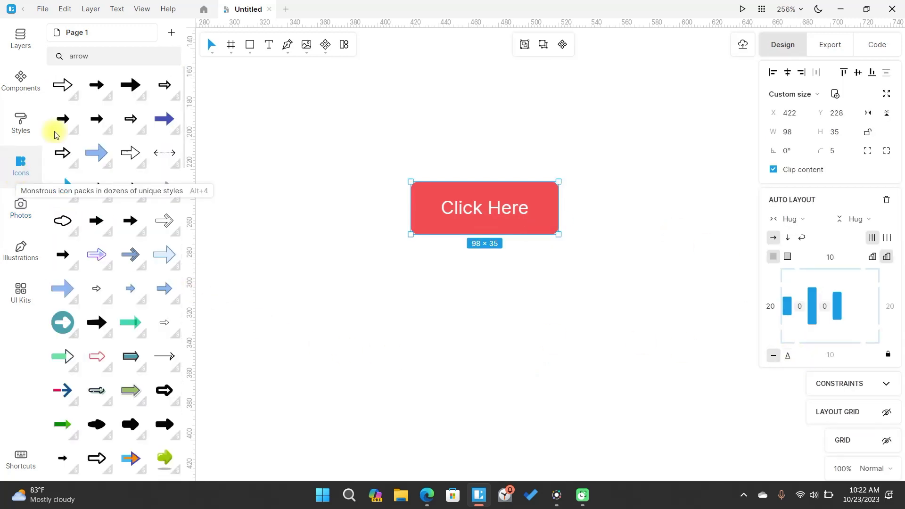
pyautogui.click(121, 57)
pyautogui.press('Return')
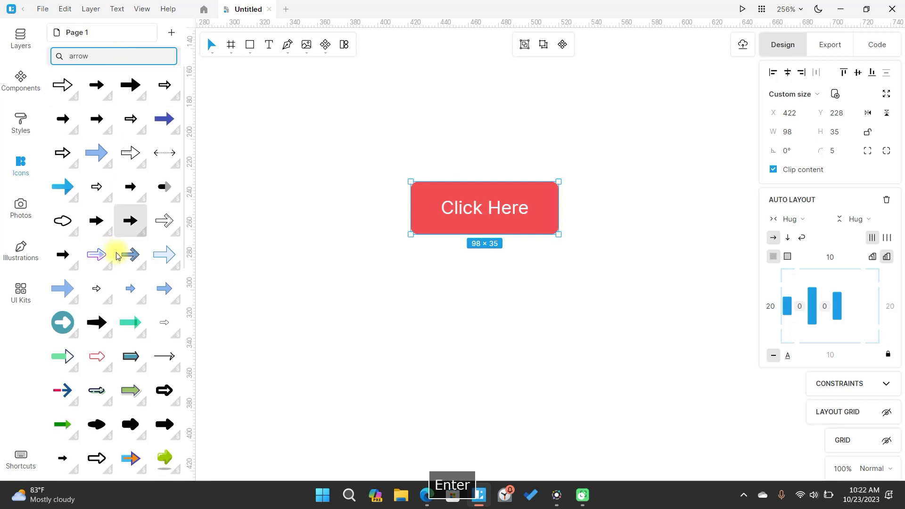
pyautogui.scroll(-3, 123, 262)
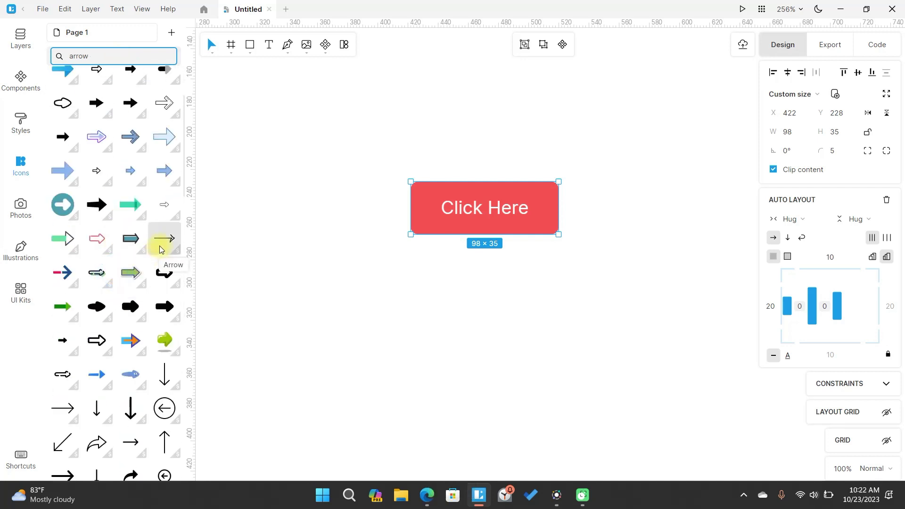
pyautogui.moveTo(130, 440); pyautogui.dragTo(528, 206)
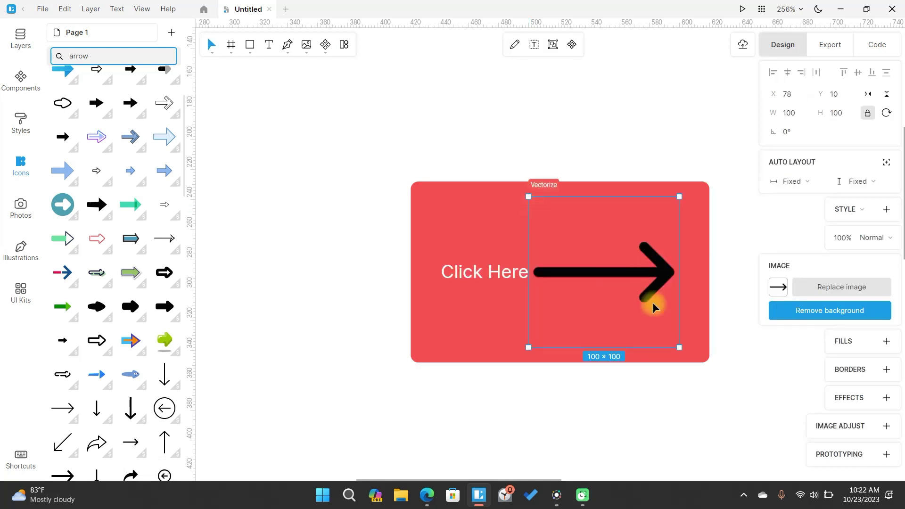
pyautogui.moveTo(679, 347); pyautogui.dragTo(550, 214)
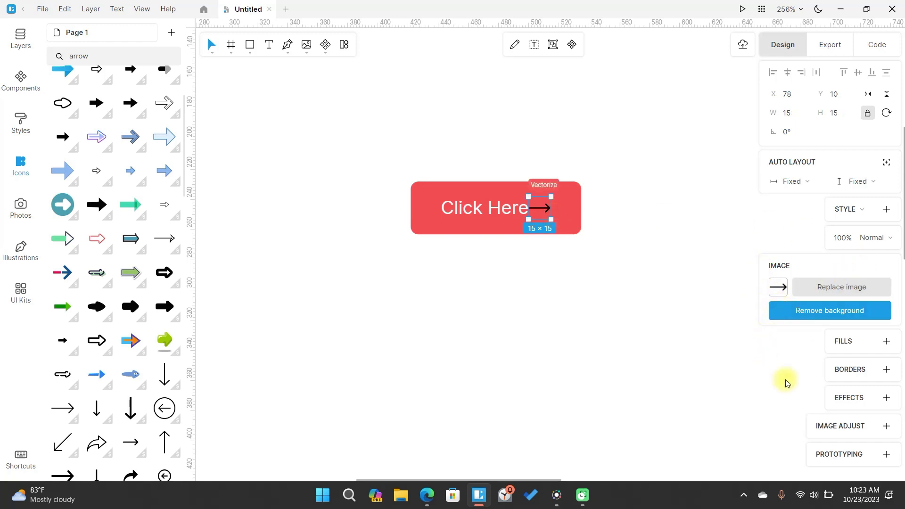
# Add a white fill to the arrow icon, briefly trying a red linear gradient.
pyautogui.click(887, 342)
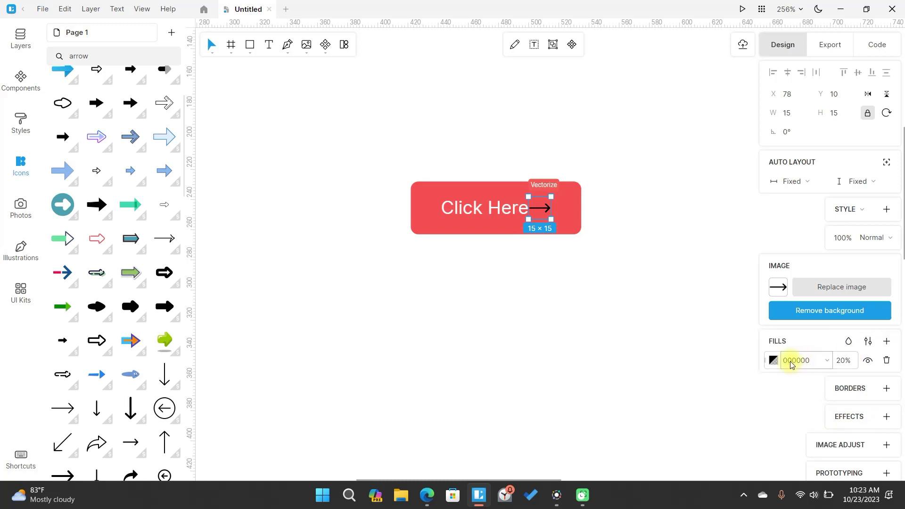
pyautogui.click(773, 361)
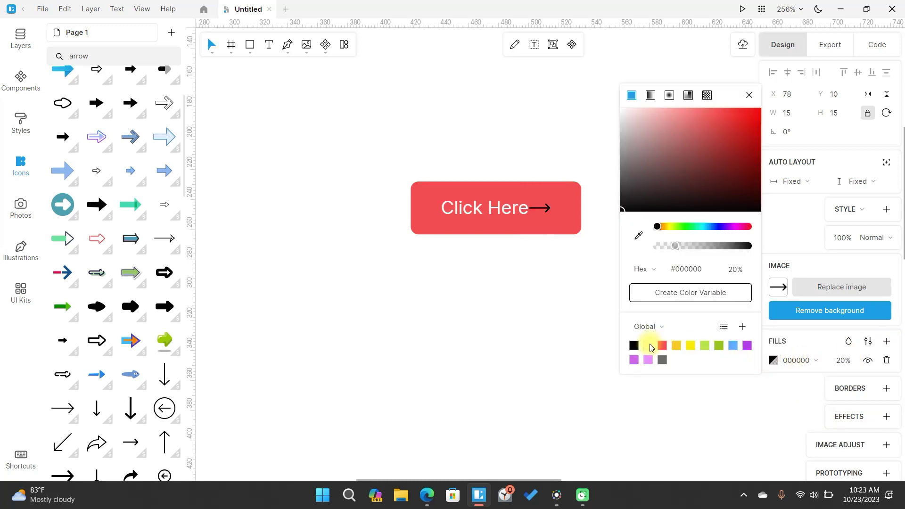
pyautogui.click(649, 347)
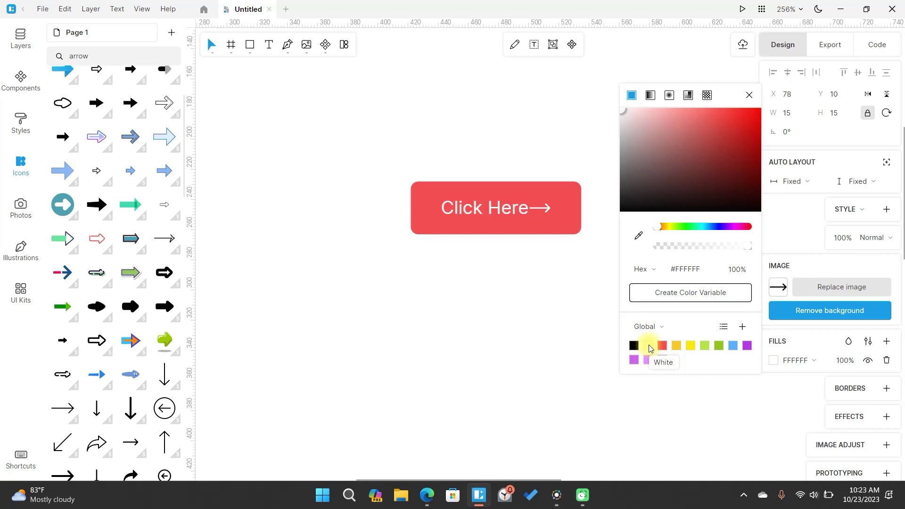
pyautogui.click(651, 95)
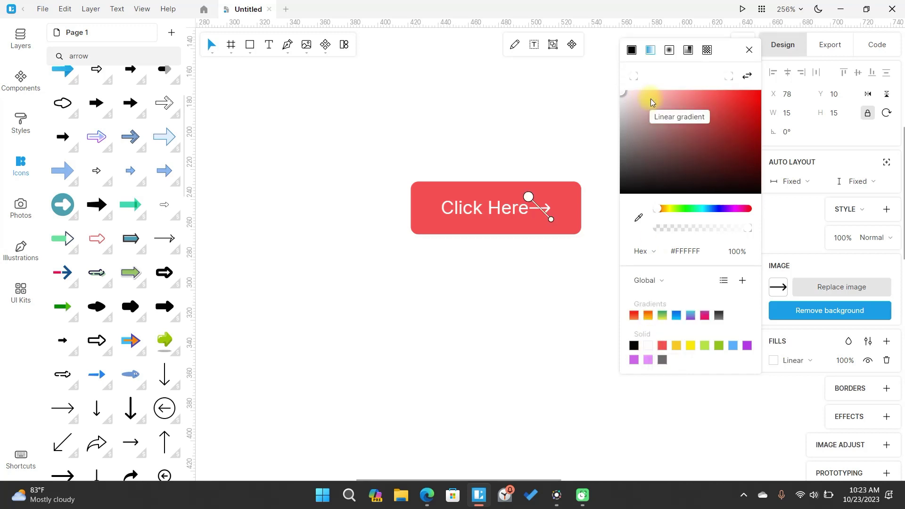
pyautogui.moveTo(651, 102); pyautogui.dragTo(748, 91)
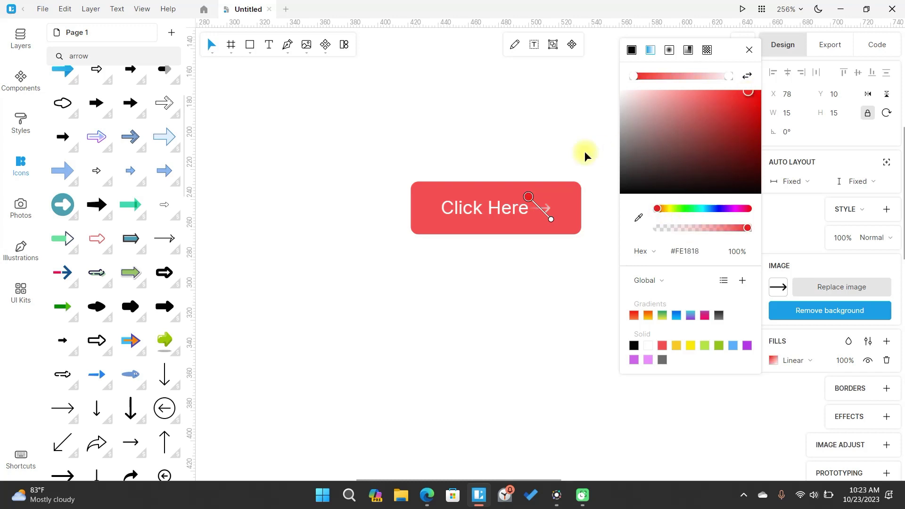
pyautogui.click(517, 145)
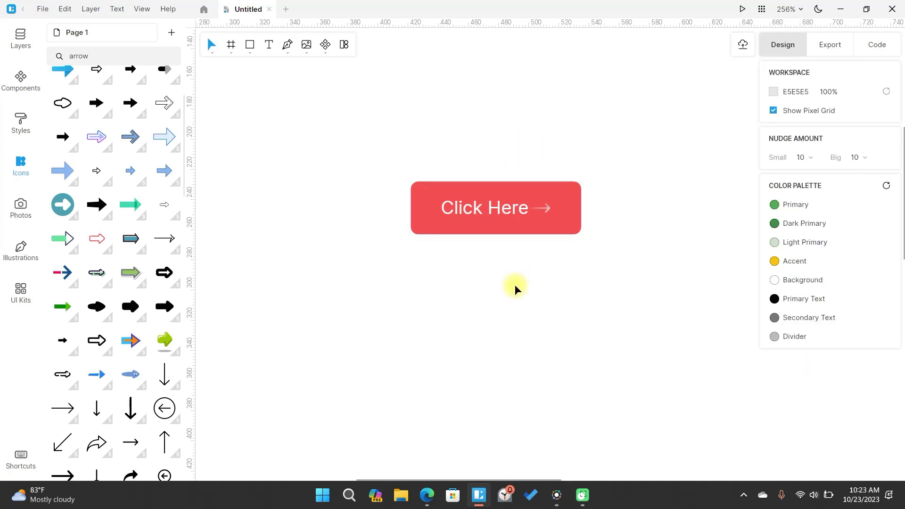
# Reselect the arrow and set its fill to solid white #FFFFFF.
pyautogui.click(541, 210)
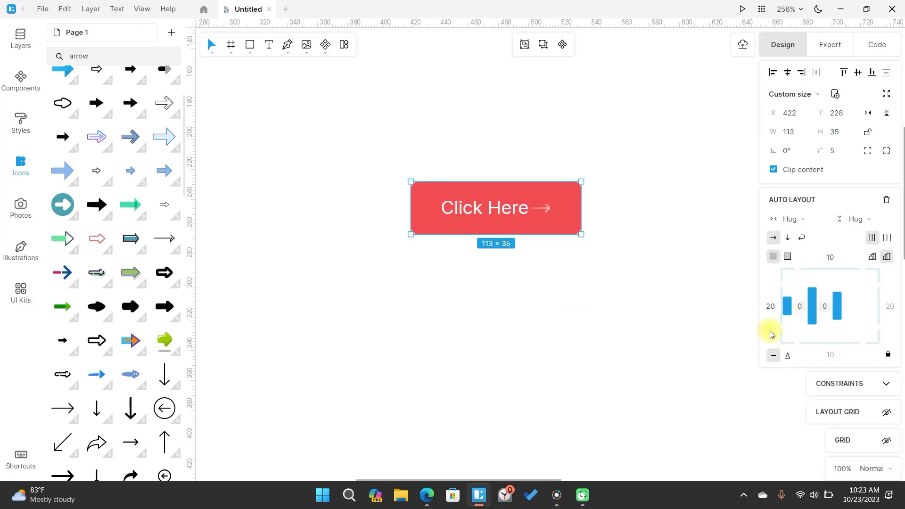
pyautogui.click(541, 210)
pyautogui.click(542, 210)
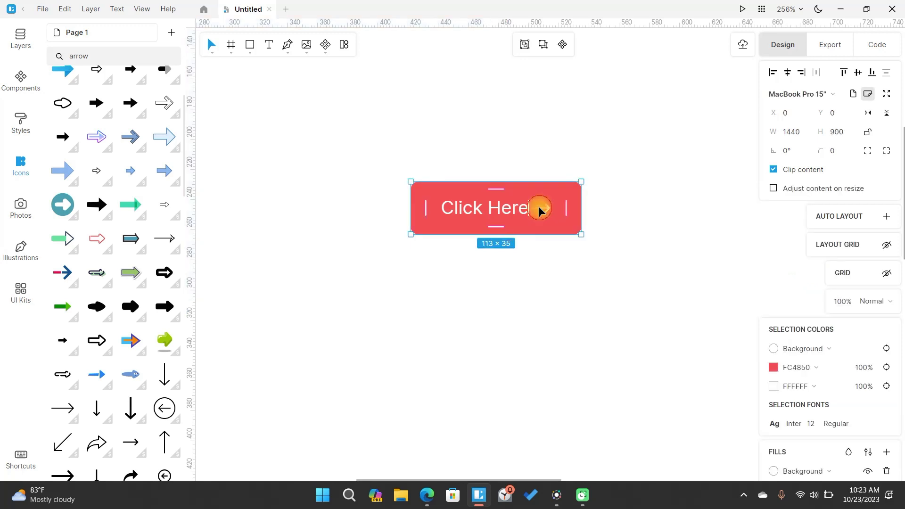
pyautogui.click(539, 210)
pyautogui.press('Escape')
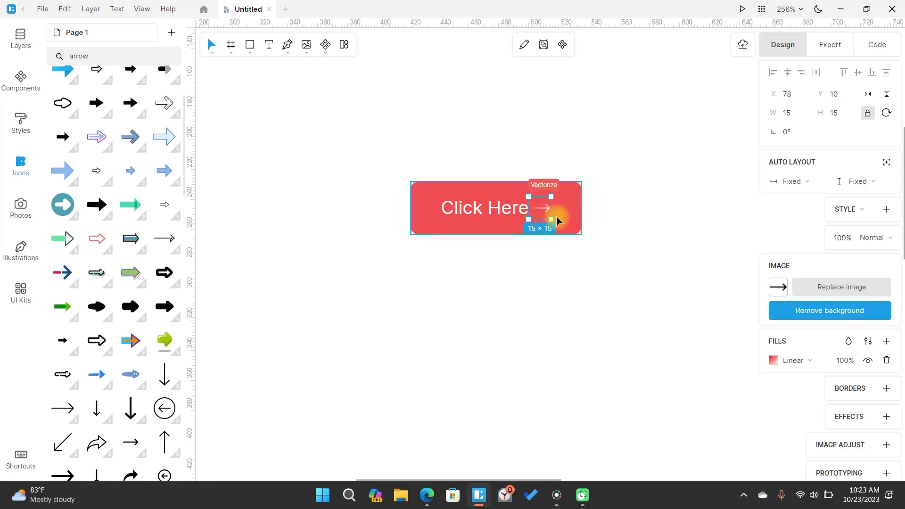
pyautogui.click(773, 360)
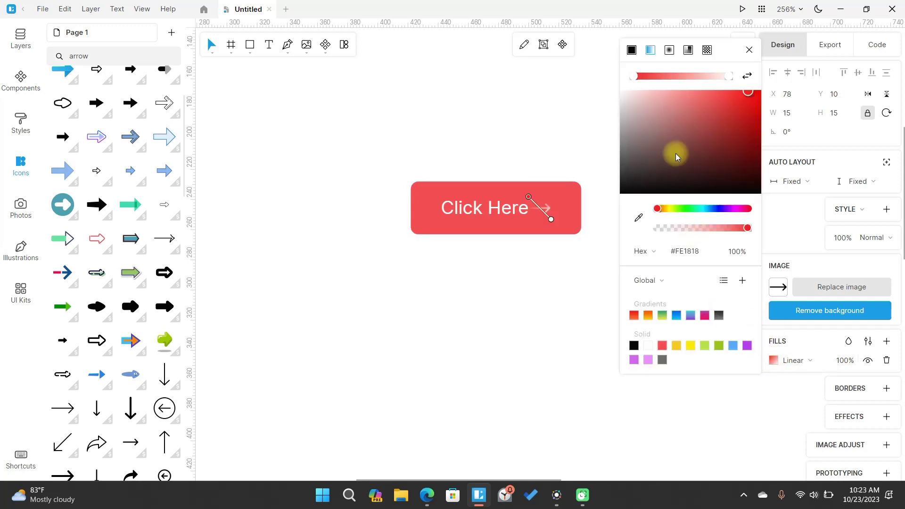
pyautogui.click(632, 50)
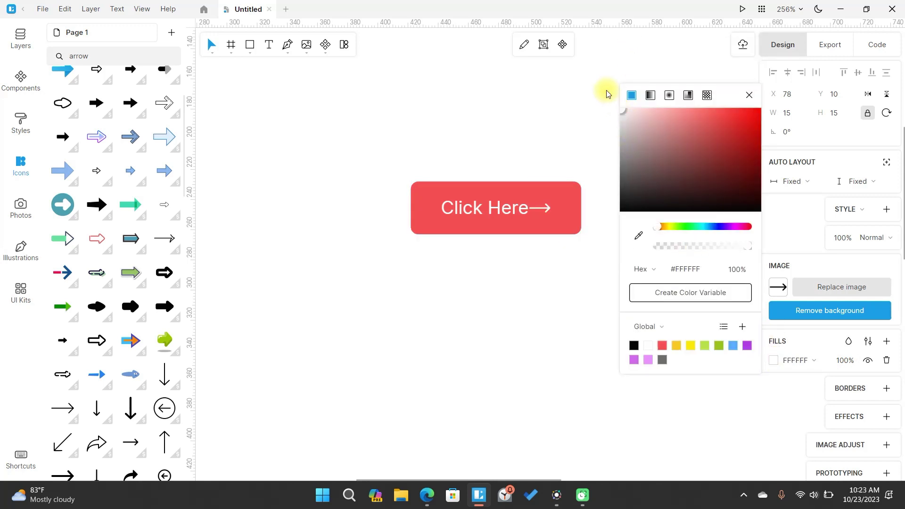
pyautogui.click(551, 112)
# Set the button's auto-layout item spacing to 5, widening it to 118×35.
pyautogui.click(539, 206)
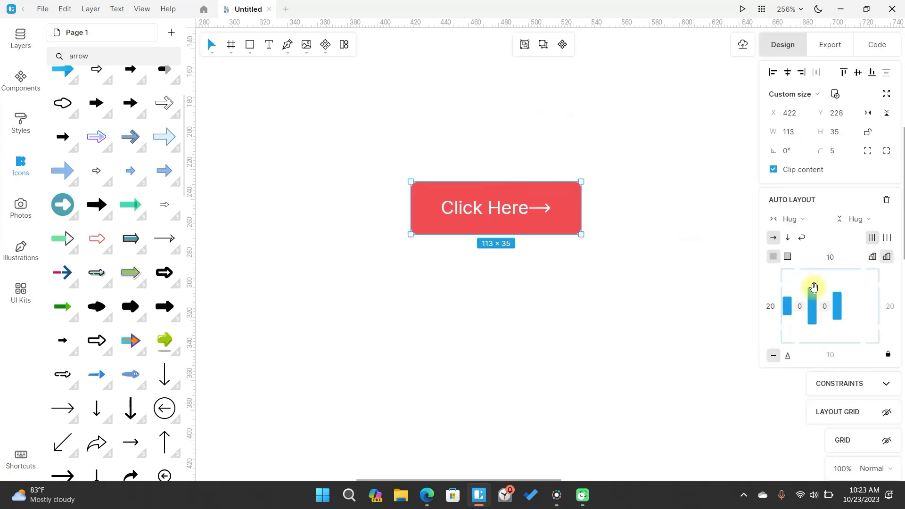
pyautogui.moveTo(819, 310); pyautogui.dragTo(801, 308)
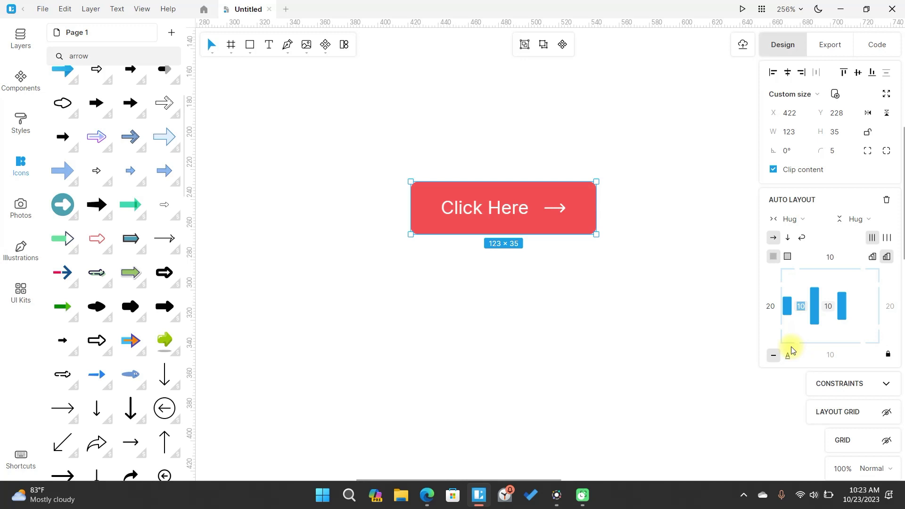
pyautogui.write('5')
pyautogui.press('Return')
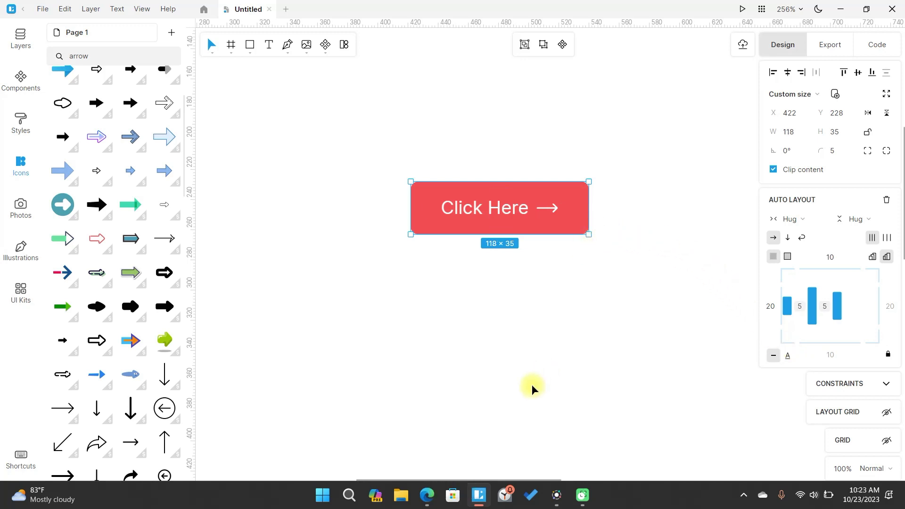
pyautogui.click(537, 277)
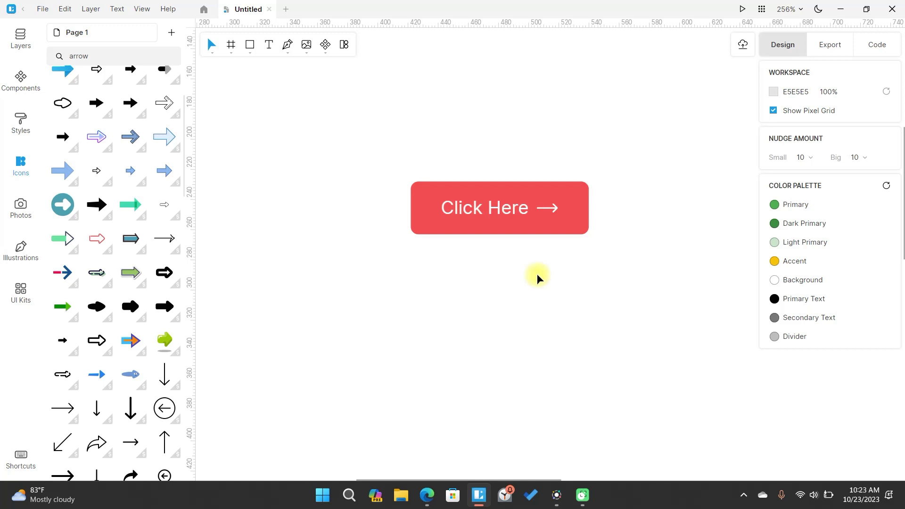
# Give the button a #FF0D0D shadow at 50%, blur 50, Y offset 15, spread 17.
pyautogui.click(503, 204)
pyautogui.scroll(-5, 829, 399)
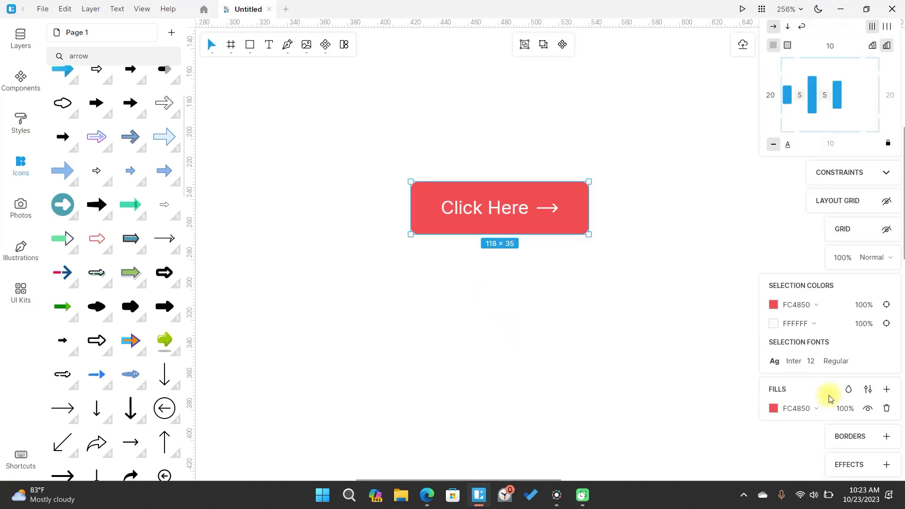
pyautogui.scroll(-1, 823, 455)
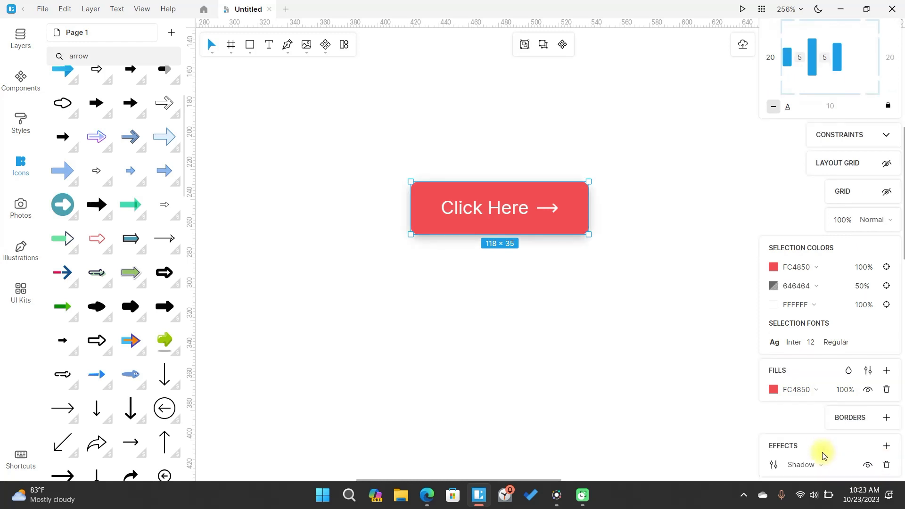
pyautogui.click(775, 461)
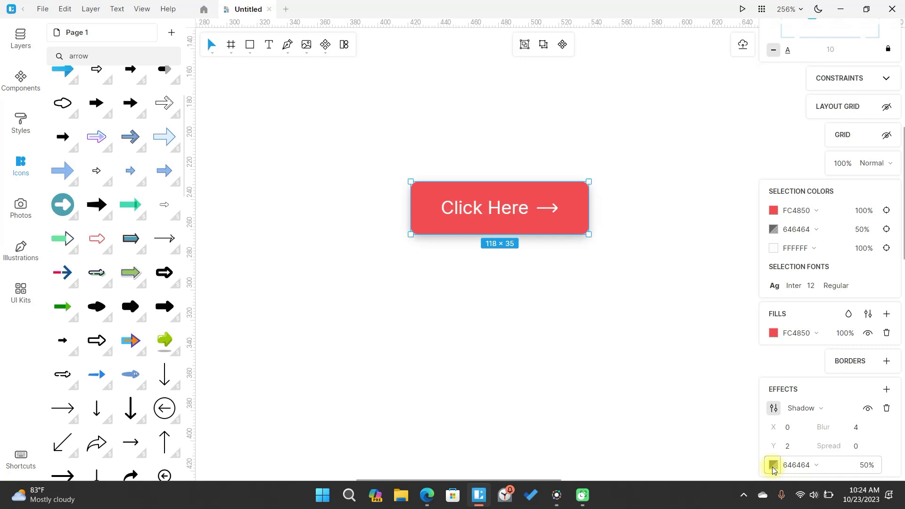
pyautogui.click(773, 467)
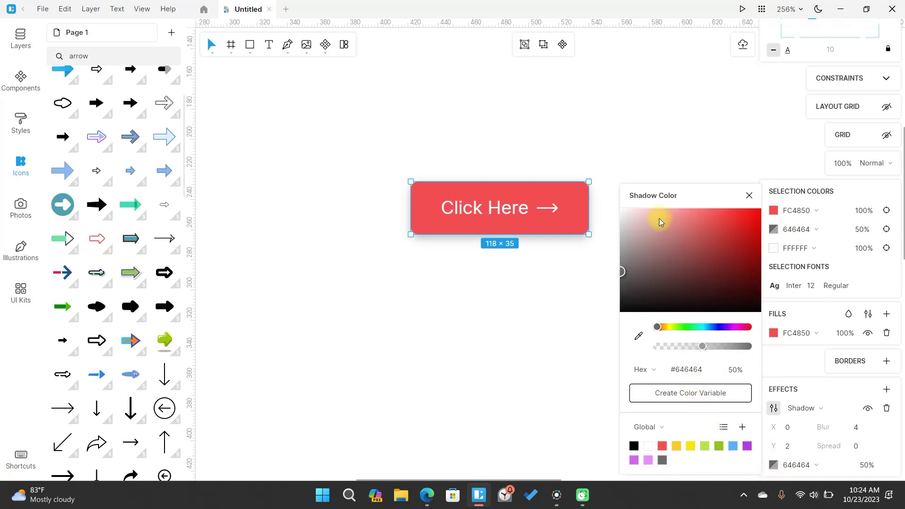
pyautogui.moveTo(659, 219); pyautogui.dragTo(659, 208)
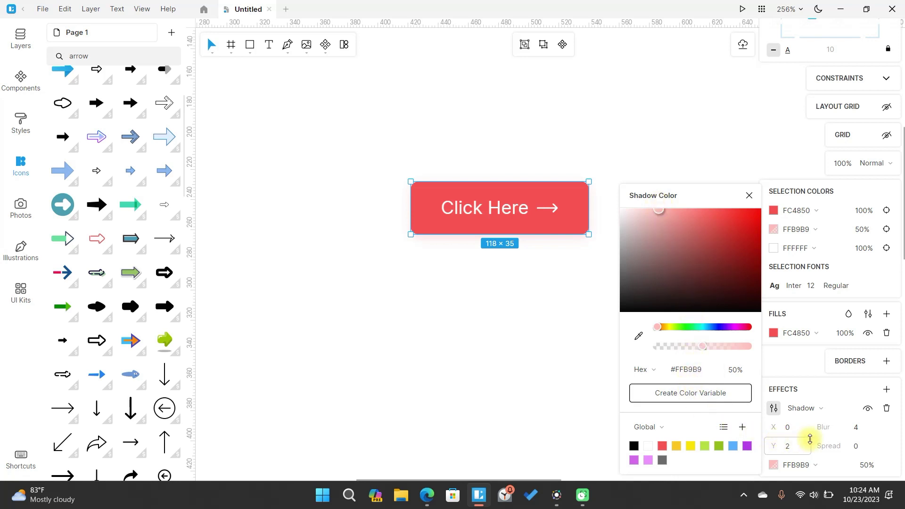
pyautogui.moveTo(856, 426); pyautogui.dragTo(865, 344)
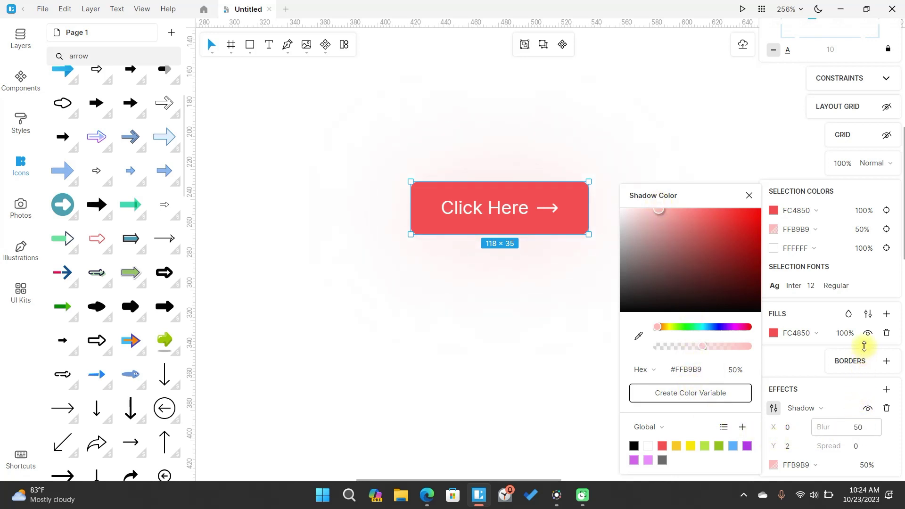
pyautogui.moveTo(786, 444); pyautogui.dragTo(787, 430)
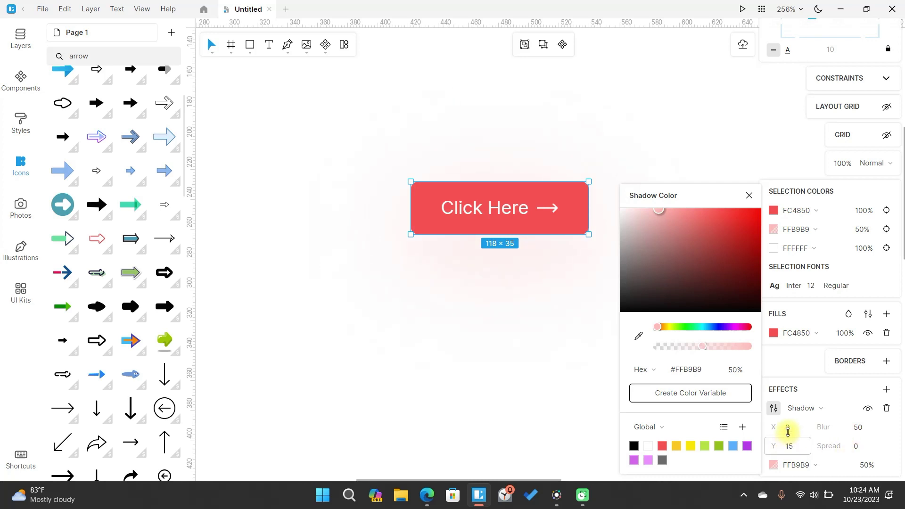
pyautogui.moveTo(662, 216); pyautogui.dragTo(755, 197)
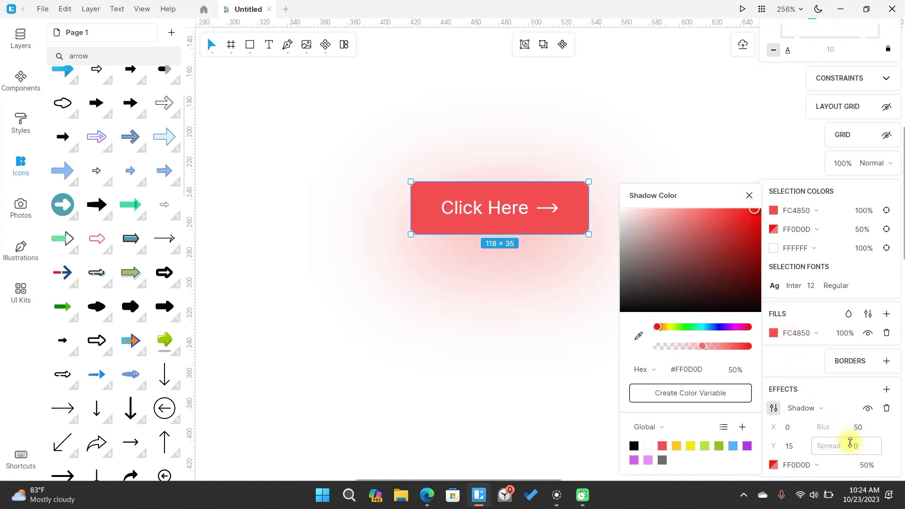
pyautogui.moveTo(858, 446); pyautogui.dragTo(854, 424)
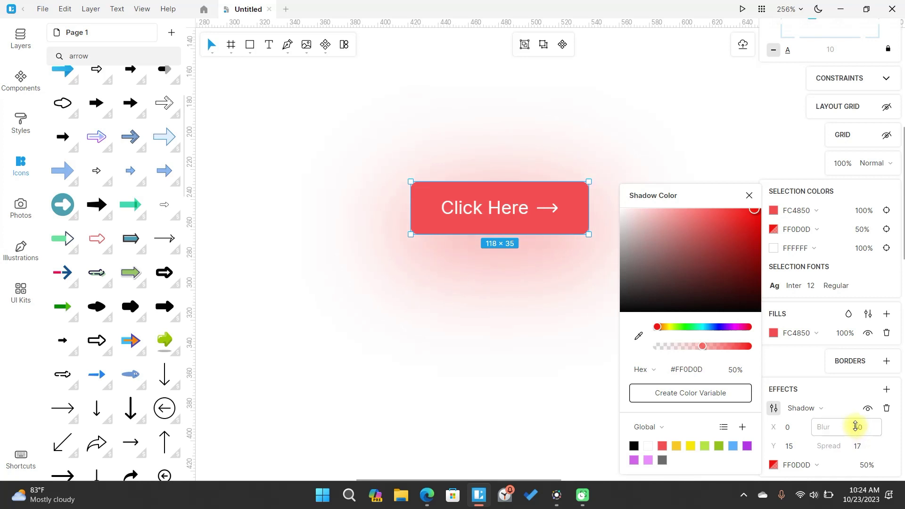
pyautogui.click(515, 302)
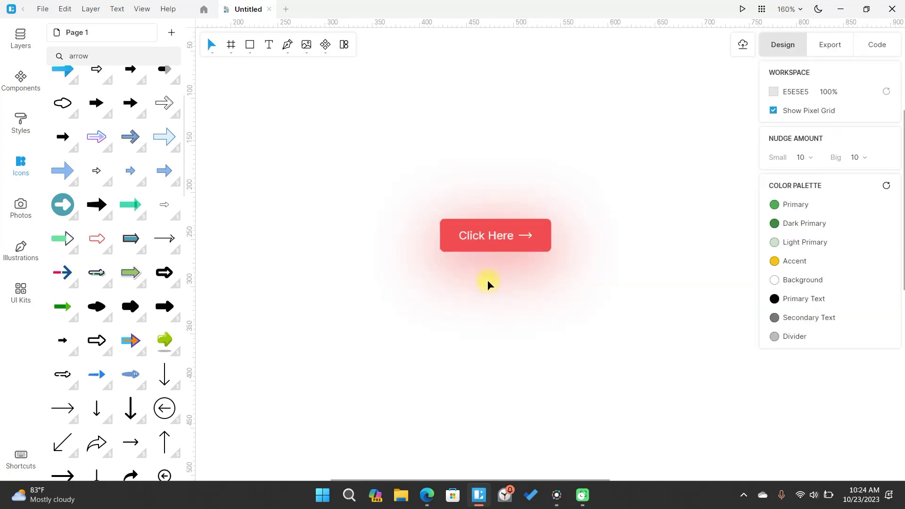
pyautogui.scroll(3, 494, 323)
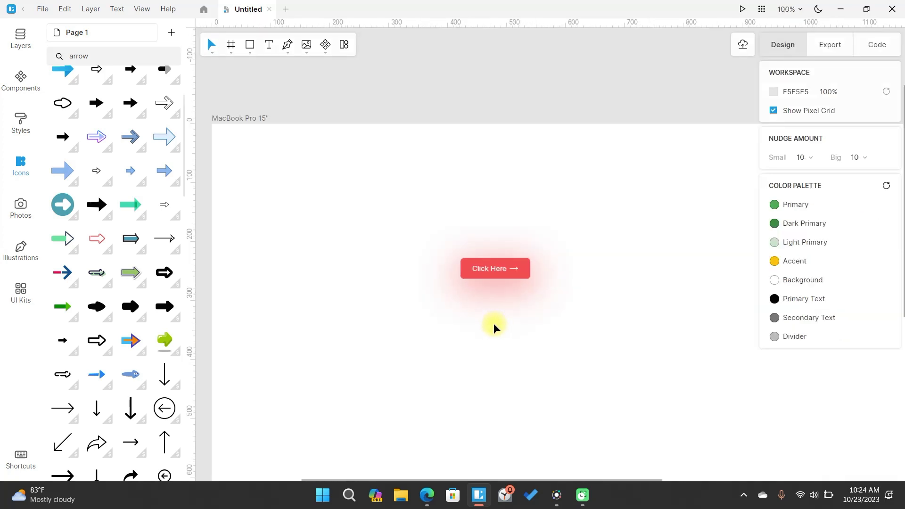
pyautogui.scroll(-2, 369, 296)
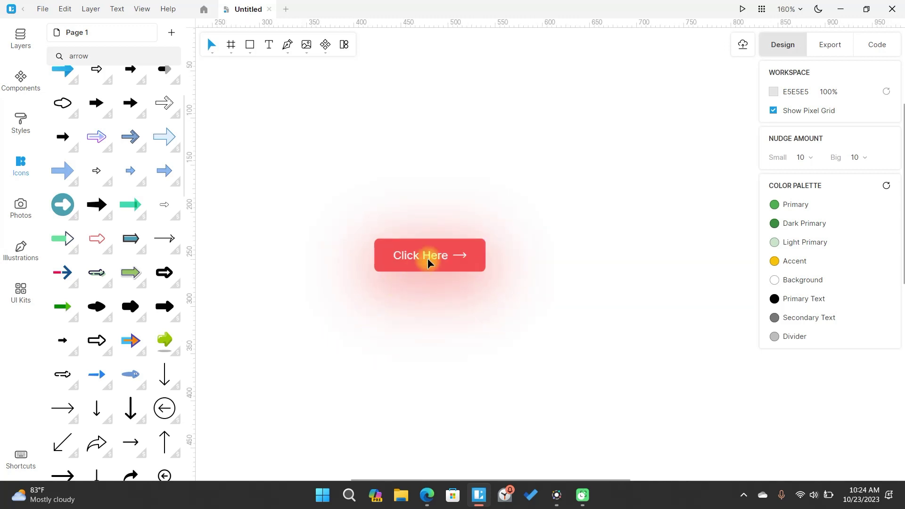
# Type a second 'Click Here' text to the right of the red button.
pyautogui.click(265, 48)
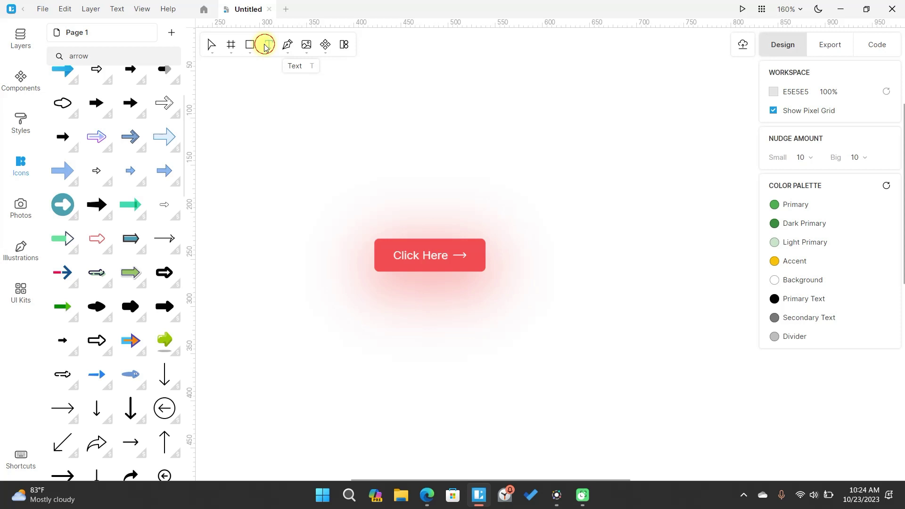
pyautogui.click(576, 242)
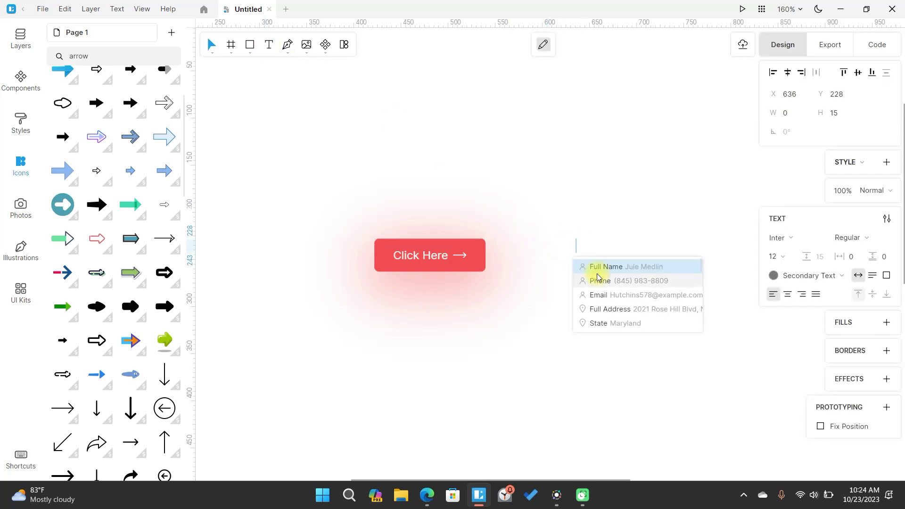
pyautogui.write('Click')
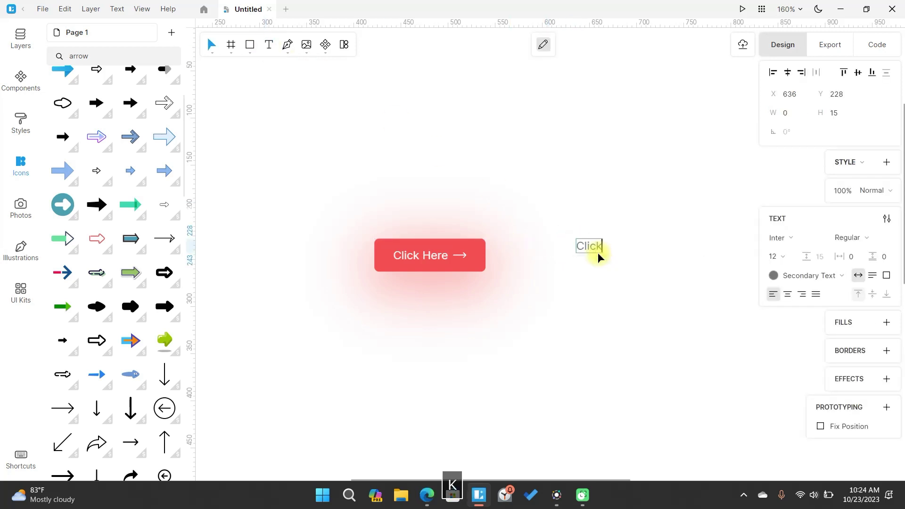
pyautogui.write(' Here')
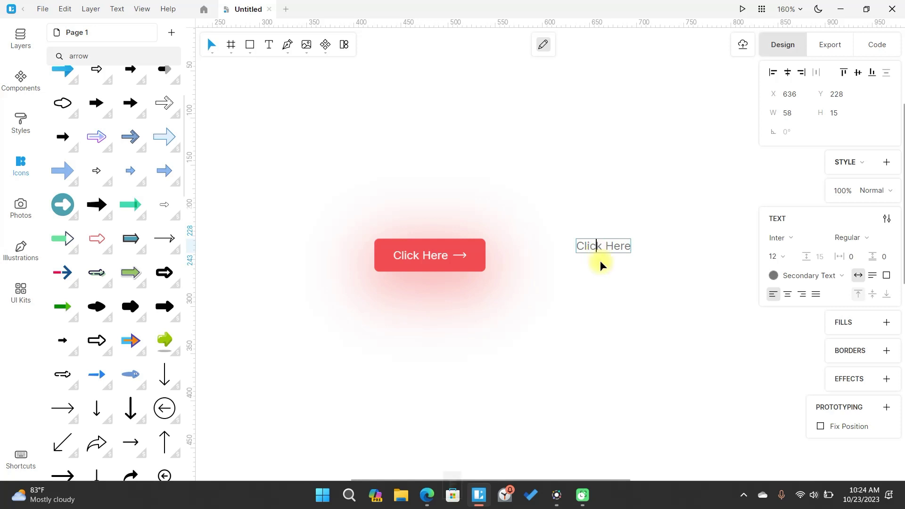
pyautogui.press('Escape')
# Wrap the new text in centred auto layout with 20 px side and 10 px vertical padding.
pyautogui.hotkey('shift', 'a')
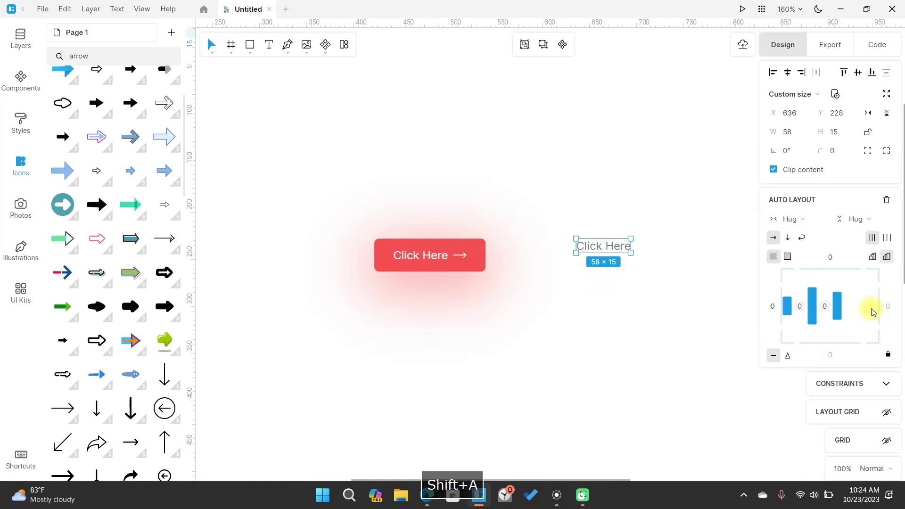
pyautogui.click(815, 309)
pyautogui.moveTo(827, 257); pyautogui.dragTo(828, 252)
pyautogui.moveTo(775, 305); pyautogui.dragTo(774, 296)
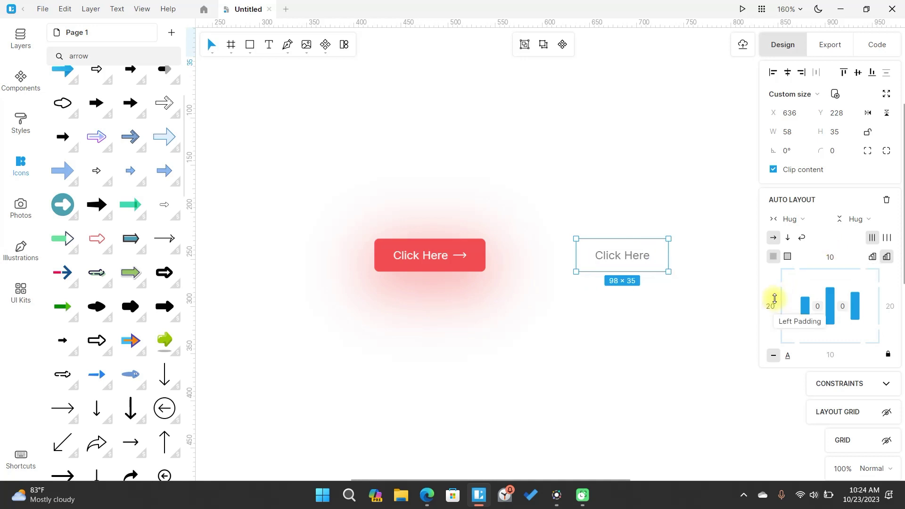
pyautogui.click(701, 255)
pyautogui.click(643, 256)
pyautogui.scroll(-3, 858, 389)
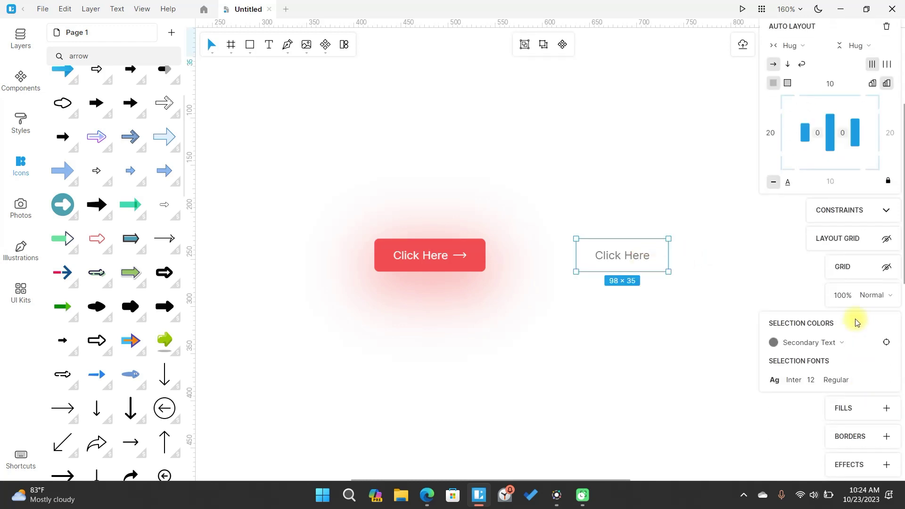
# Add a fill to the new button and make it a linear gradient from #FF0000 to #FFA200.
pyautogui.click(885, 408)
pyautogui.scroll(-1, 804, 396)
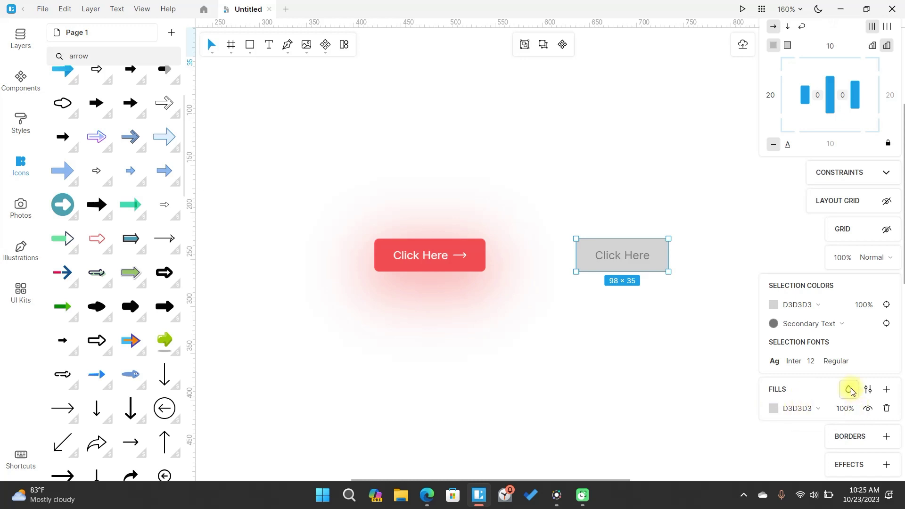
pyautogui.click(772, 408)
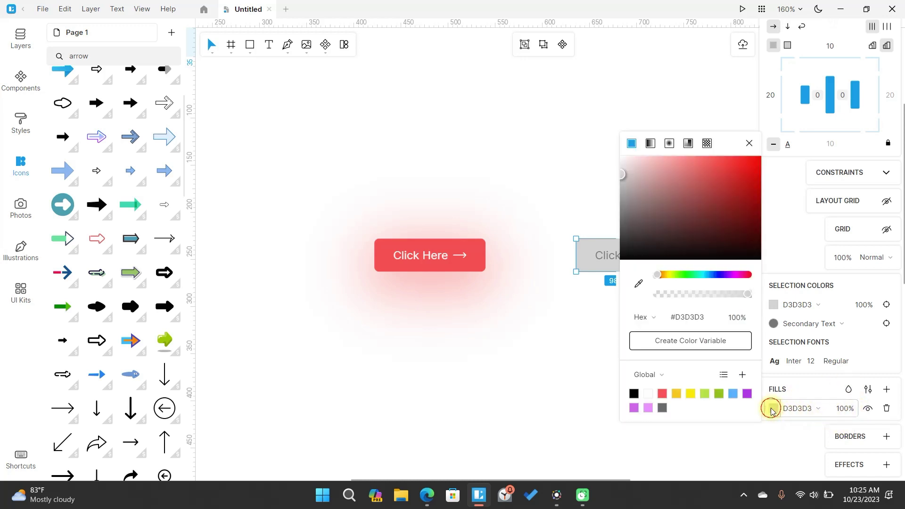
pyautogui.click(649, 143)
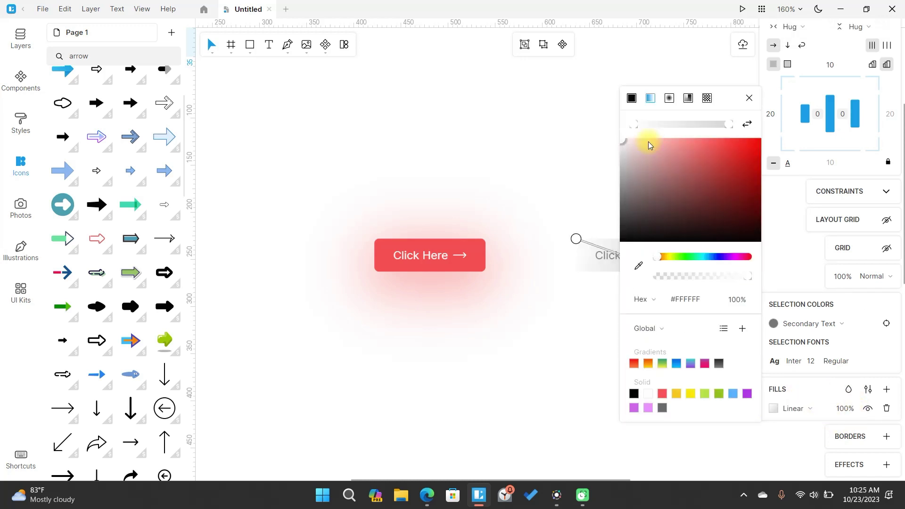
pyautogui.moveTo(659, 160); pyautogui.dragTo(769, 131)
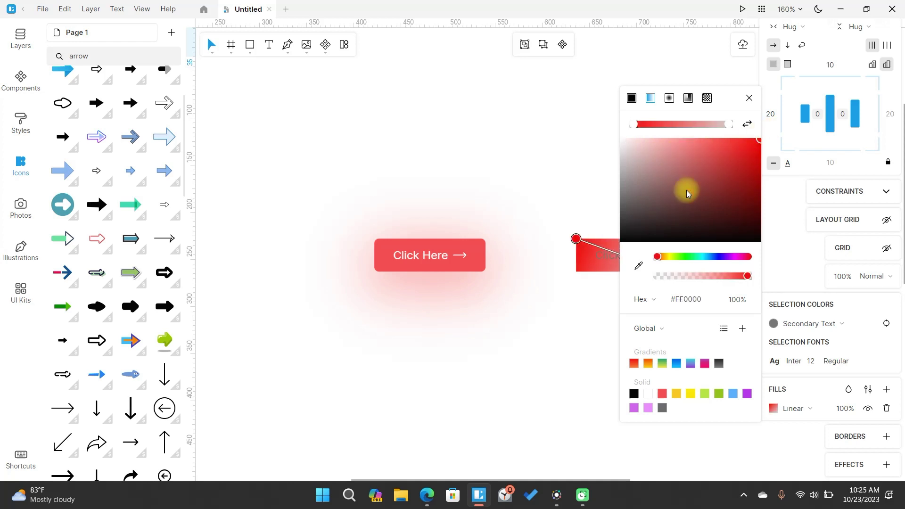
pyautogui.click(729, 124)
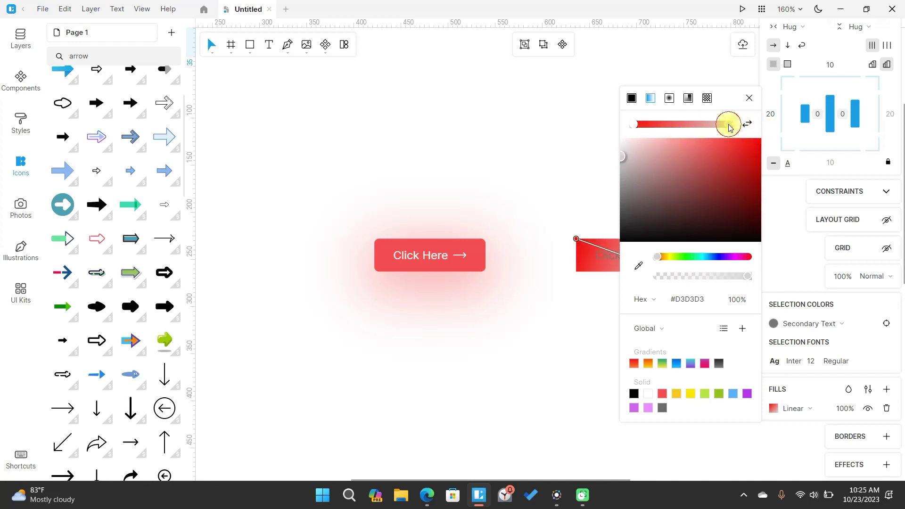
pyautogui.moveTo(660, 262); pyautogui.dragTo(664, 257)
pyautogui.moveTo(679, 227); pyautogui.dragTo(776, 127)
pyautogui.click(571, 211)
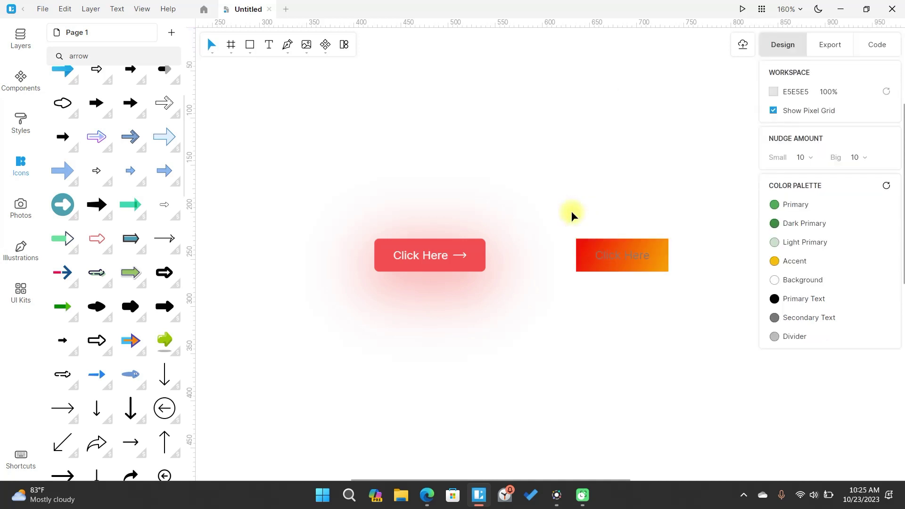
# Set the button's label colour to white #FFFFFF in Selection Colors.
pyautogui.click(628, 269)
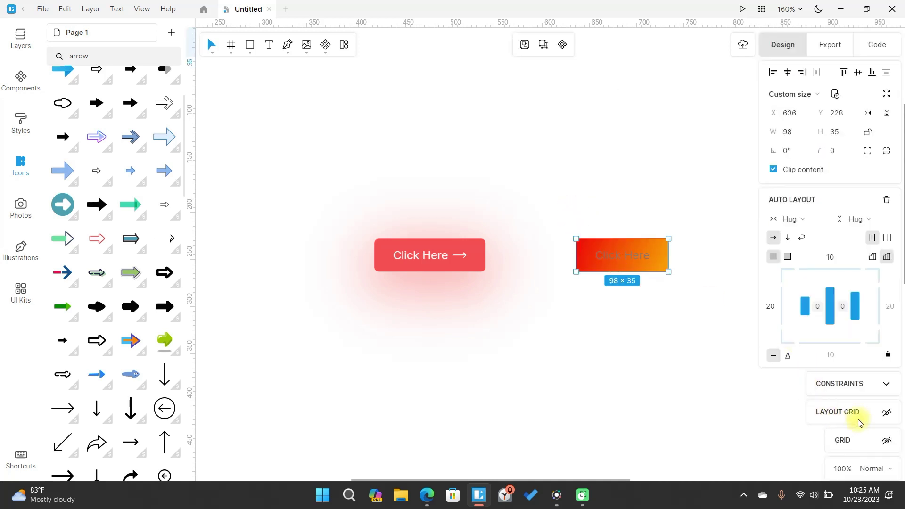
pyautogui.scroll(-3, 857, 417)
pyautogui.scroll(-2, 848, 417)
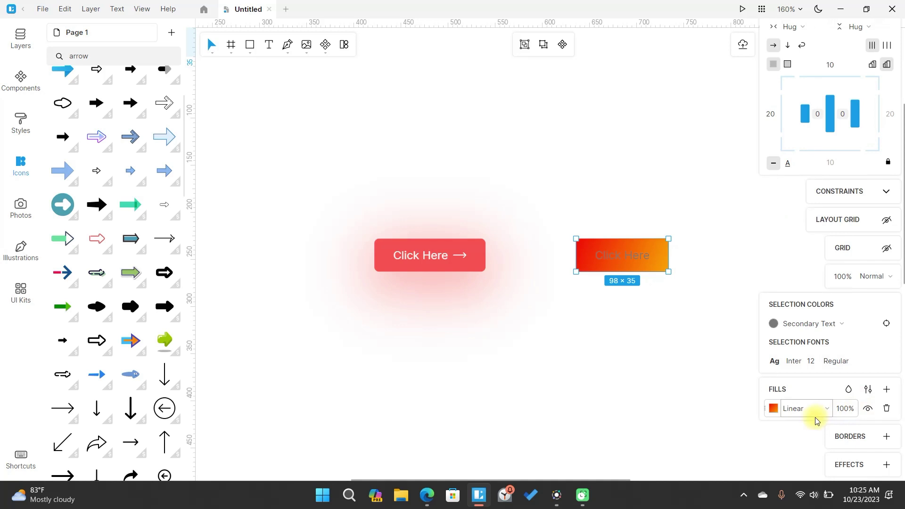
pyautogui.click(773, 323)
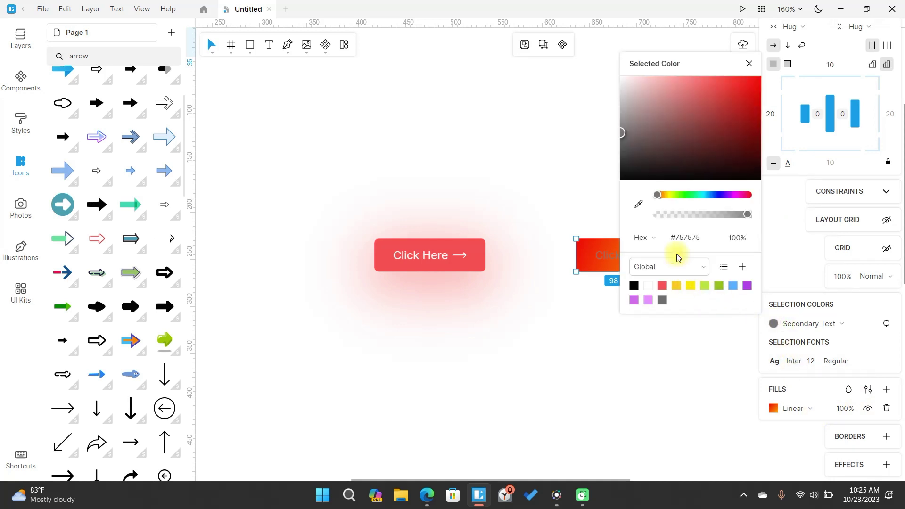
pyautogui.click(572, 137)
pyautogui.scroll(3, 711, 323)
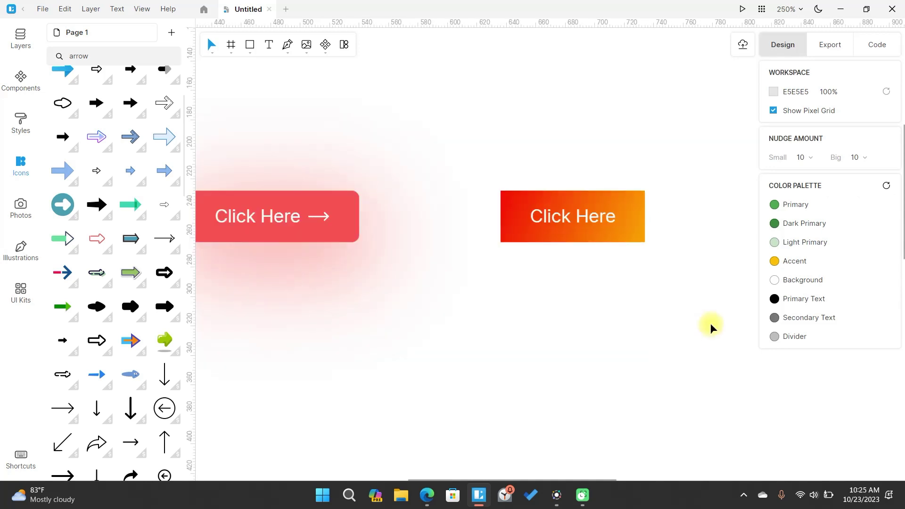
# Give the gradient button a 50 px corner radius.
pyautogui.scroll(-3, 709, 312)
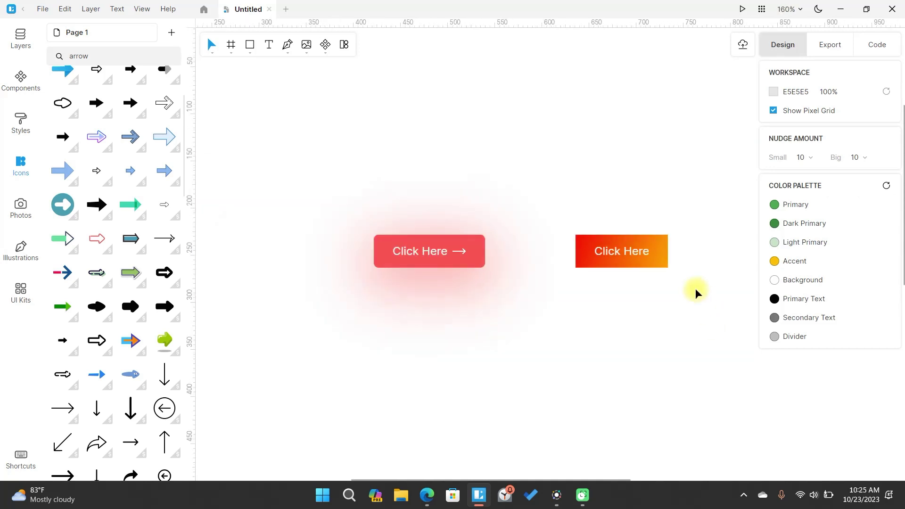
pyautogui.click(655, 246)
pyautogui.click(832, 151)
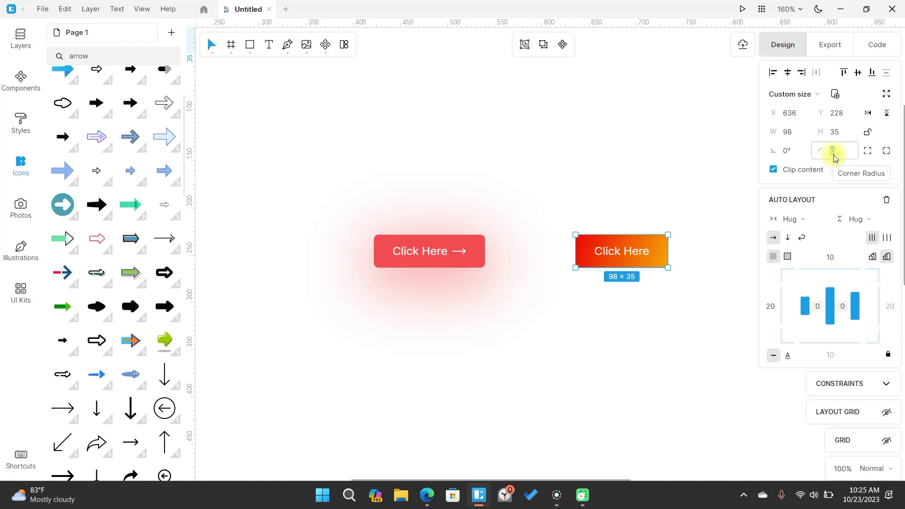
pyautogui.write('50')
pyautogui.press('Return')
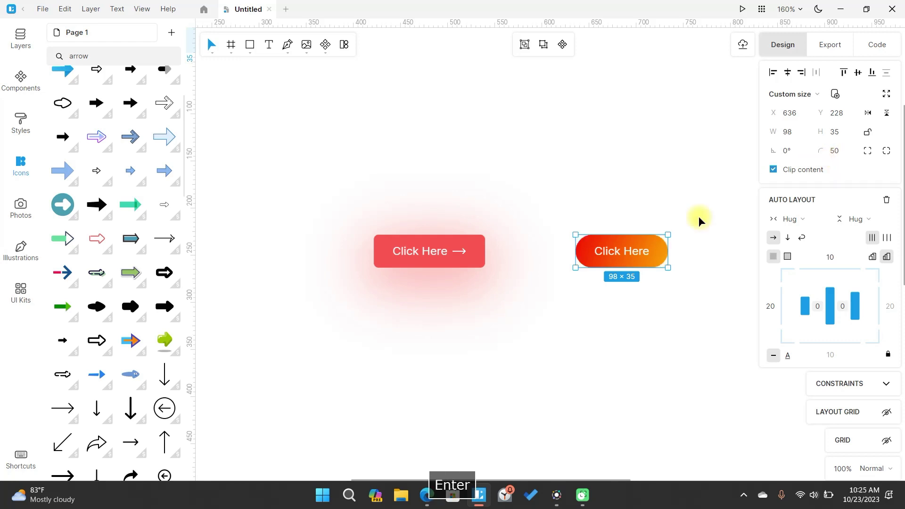
pyautogui.click(611, 222)
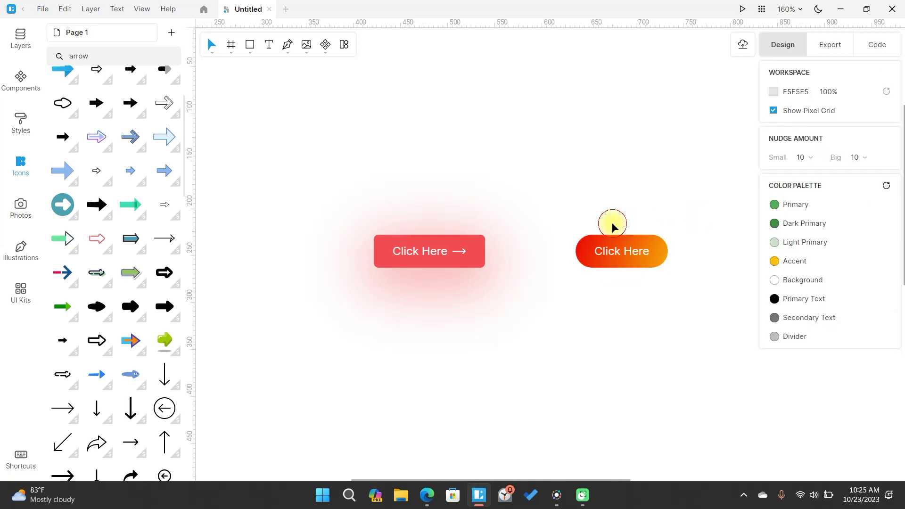
# Enable independent corners and set the top-right and bottom-left radii to 0.
pyautogui.click(657, 256)
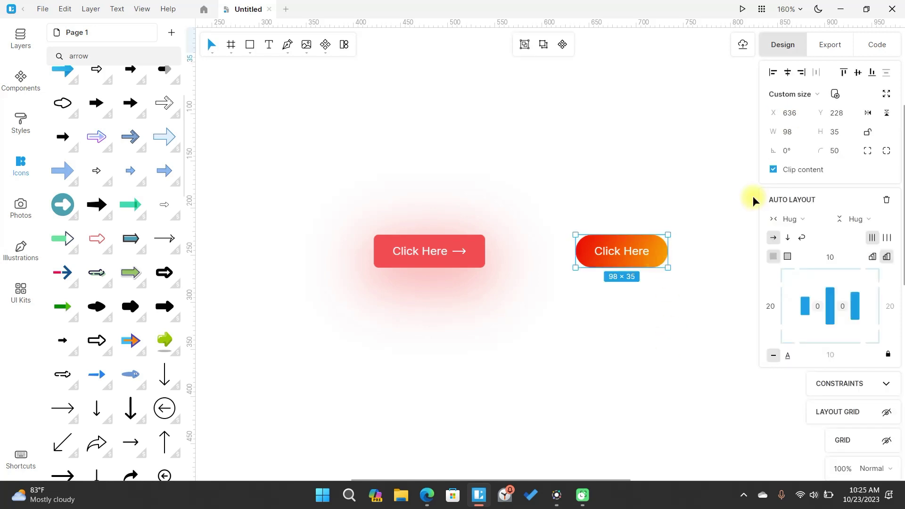
pyautogui.click(868, 150)
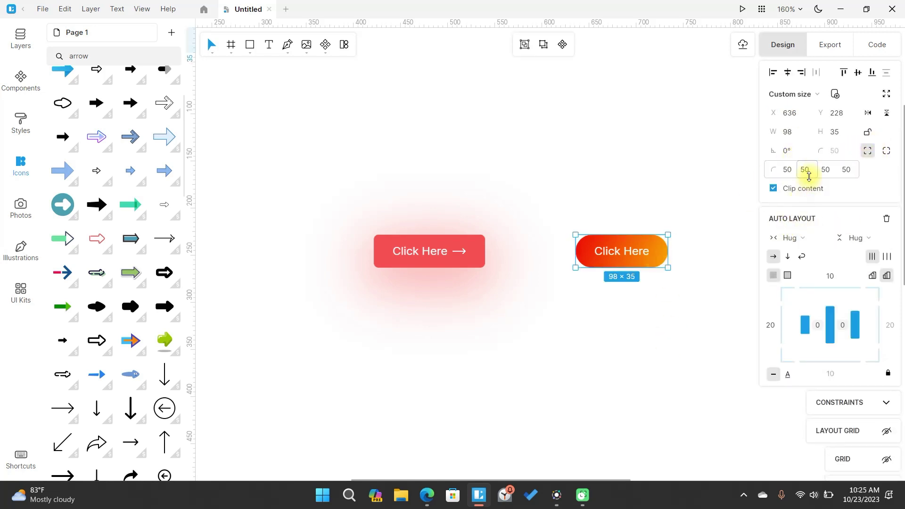
pyautogui.click(807, 171)
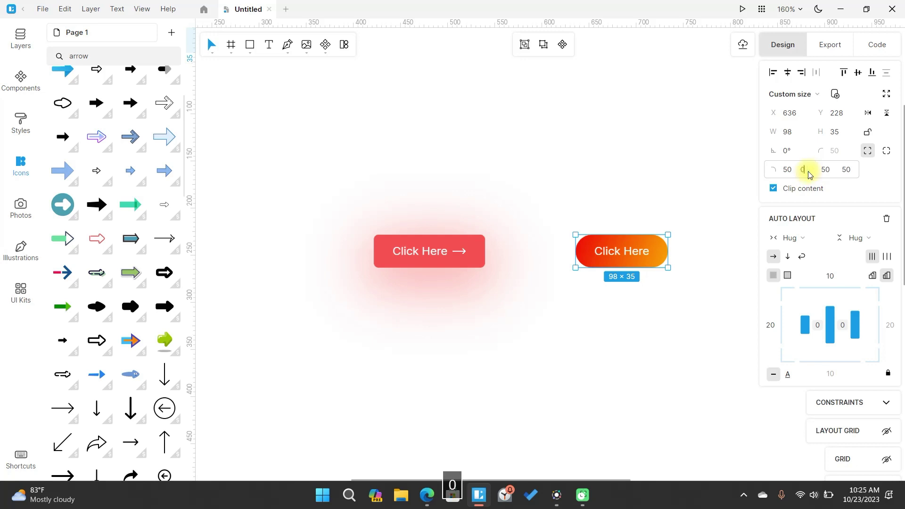
pyautogui.write('0')
pyautogui.click(844, 174)
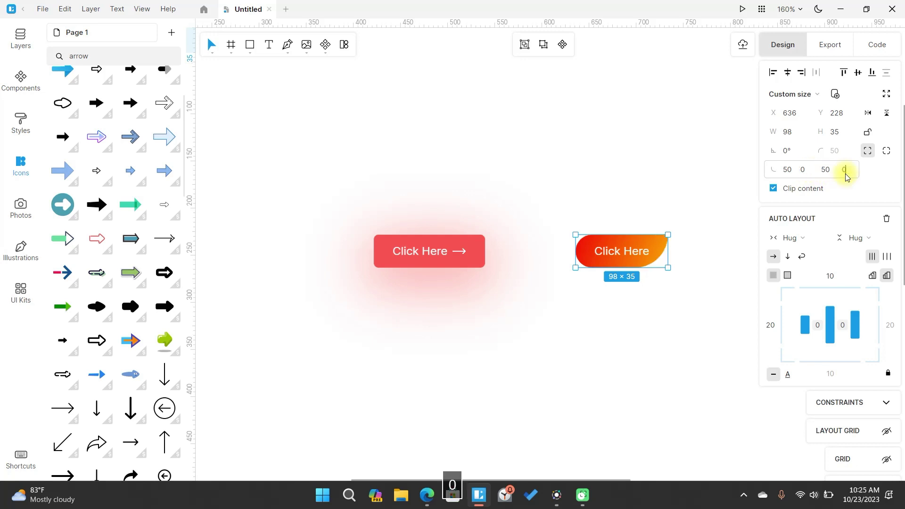
pyautogui.write('0')
pyautogui.press('Return')
pyautogui.click(624, 170)
pyautogui.click(638, 254)
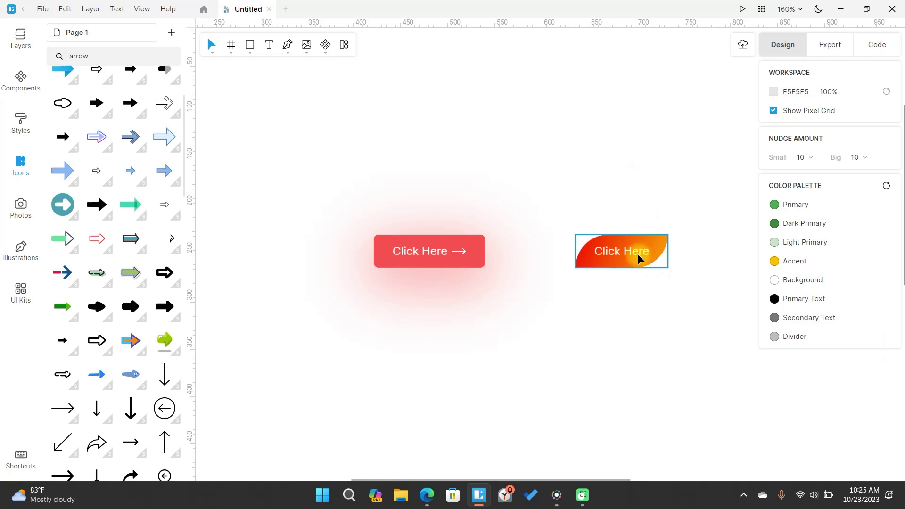
# Delete 'Click ' from the leaf button's label so it reads 'Here'.
pyautogui.doubleClick(628, 253)
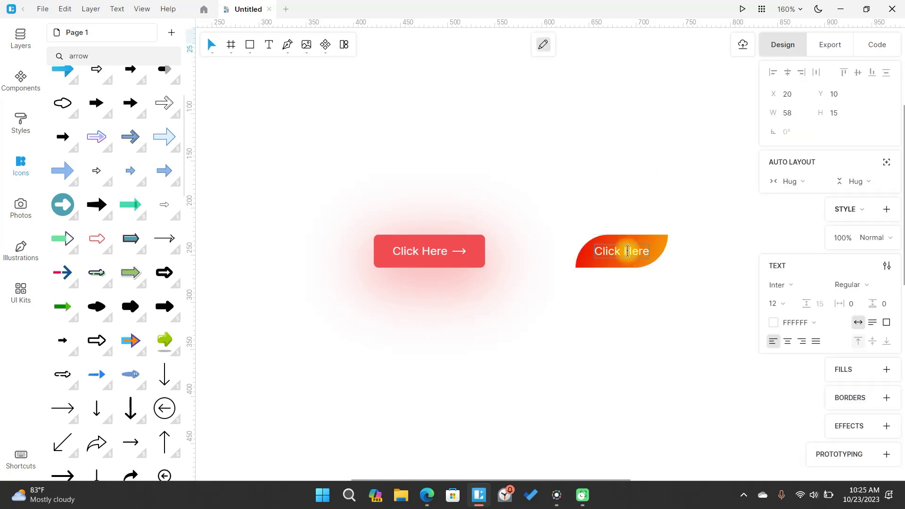
pyautogui.click(627, 251)
pyautogui.press('BackSpace')
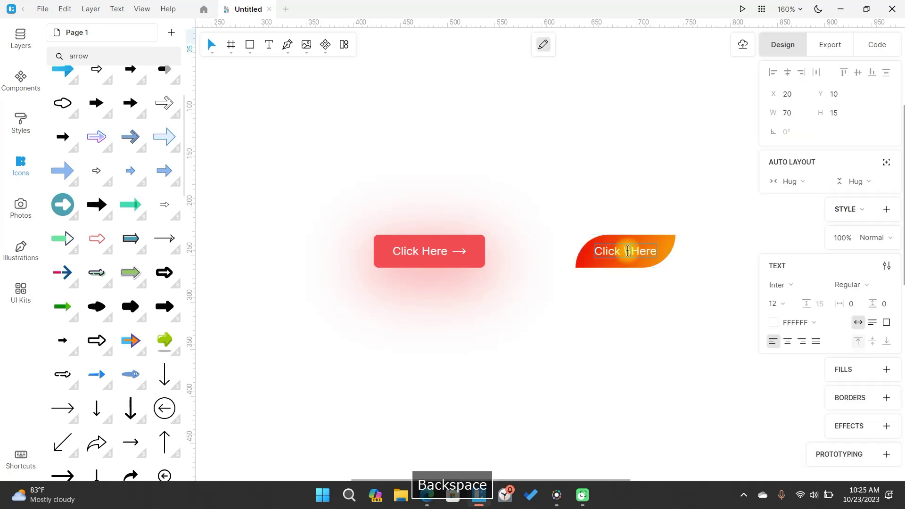
pyautogui.press('BackSpace')
pyautogui.press('BackSpace')
pyautogui.press('BackSpace')
pyautogui.press('BackSpace')
pyautogui.press('BackSpace')
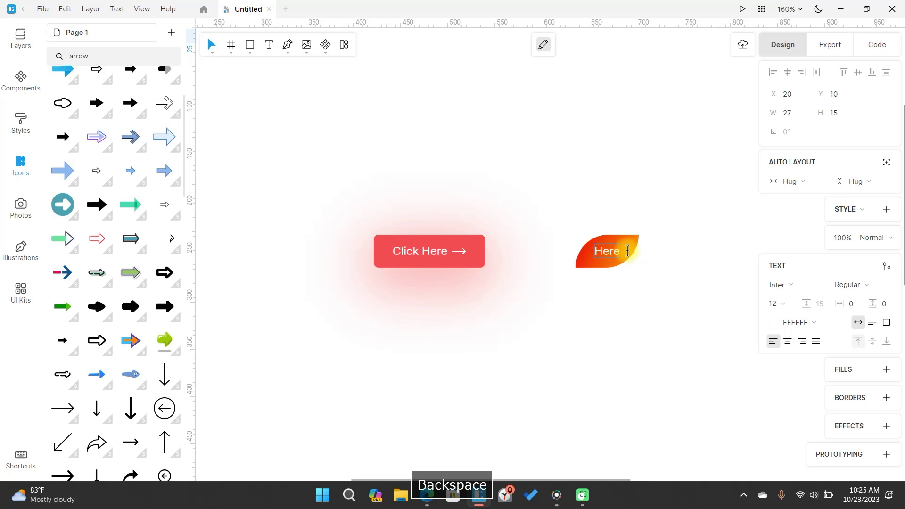
pyautogui.click(629, 315)
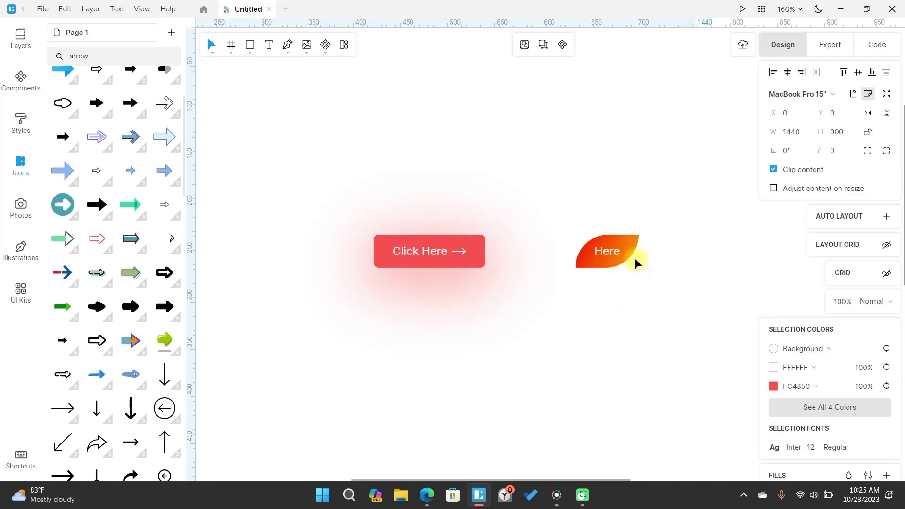
# Add a shadow effect to the Here button and raise its blur from 4 to 15.
pyautogui.click(615, 243)
pyautogui.scroll(-4, 843, 368)
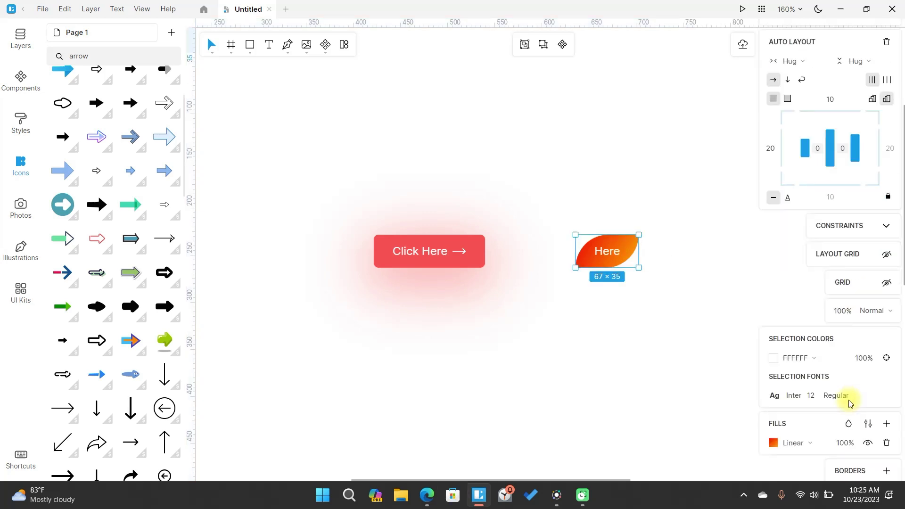
pyautogui.scroll(-1, 849, 403)
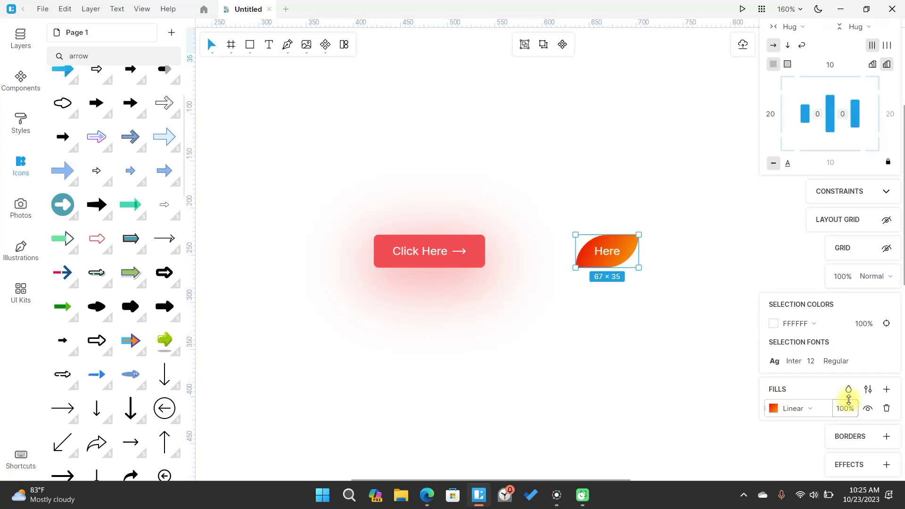
pyautogui.click(886, 465)
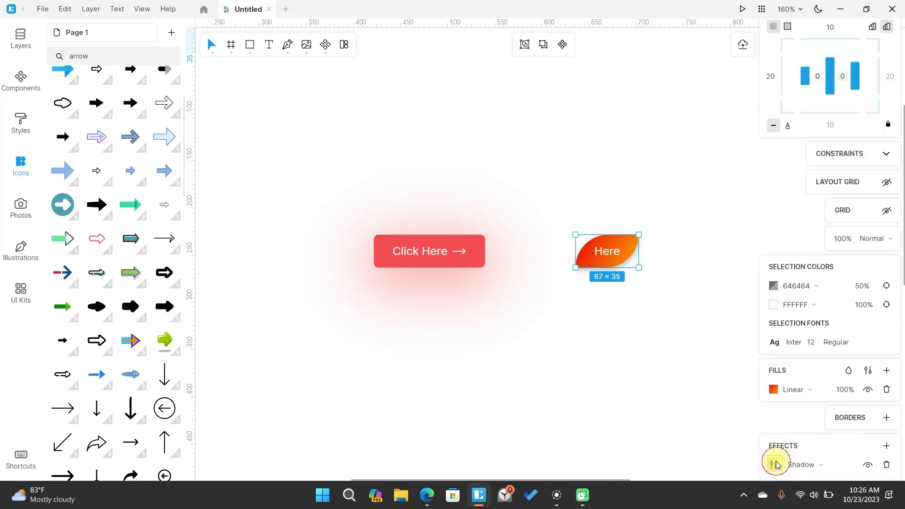
pyautogui.click(774, 464)
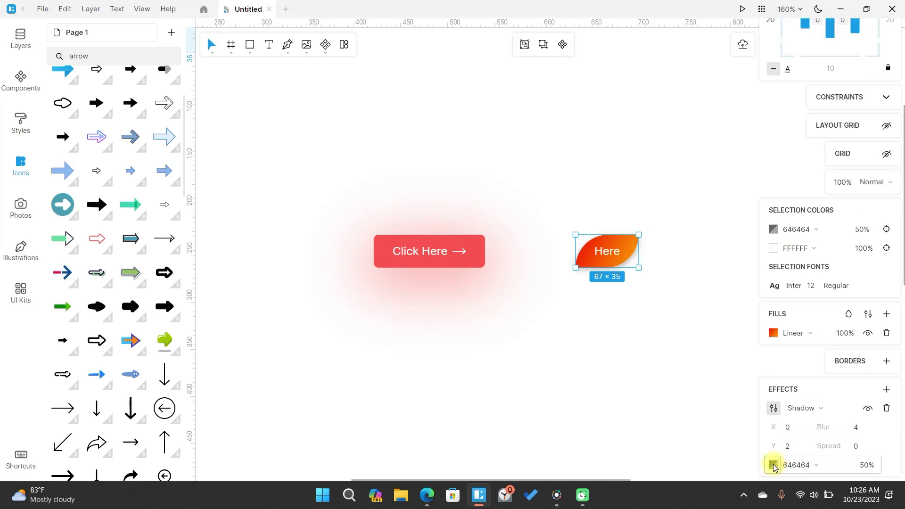
pyautogui.moveTo(830, 432); pyautogui.dragTo(864, 416)
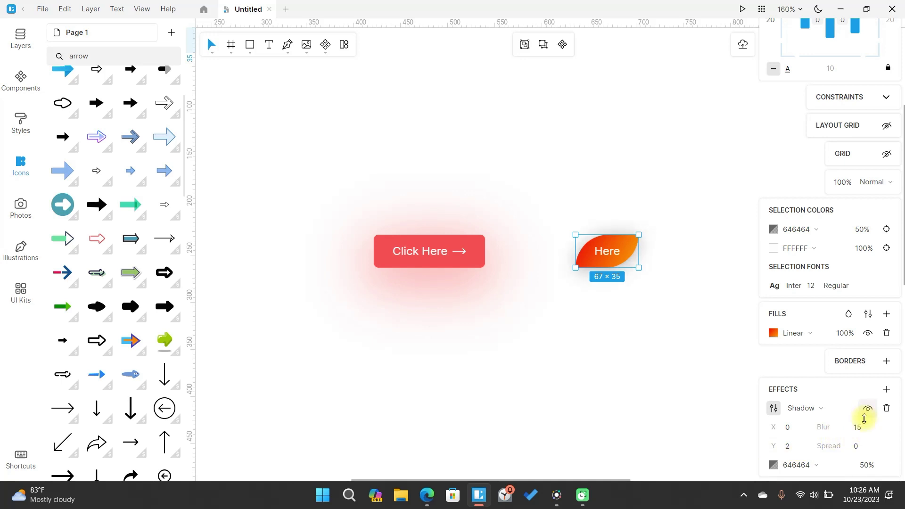
pyautogui.click(667, 333)
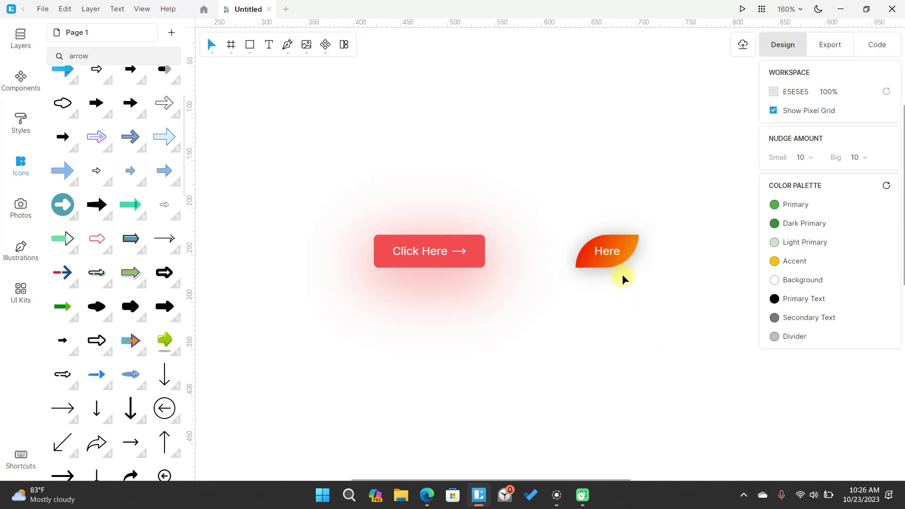
# Add a 'Click Here' text label to the right of the Here button.
pyautogui.scroll(5, 637, 273)
pyautogui.scroll(-5, 671, 269)
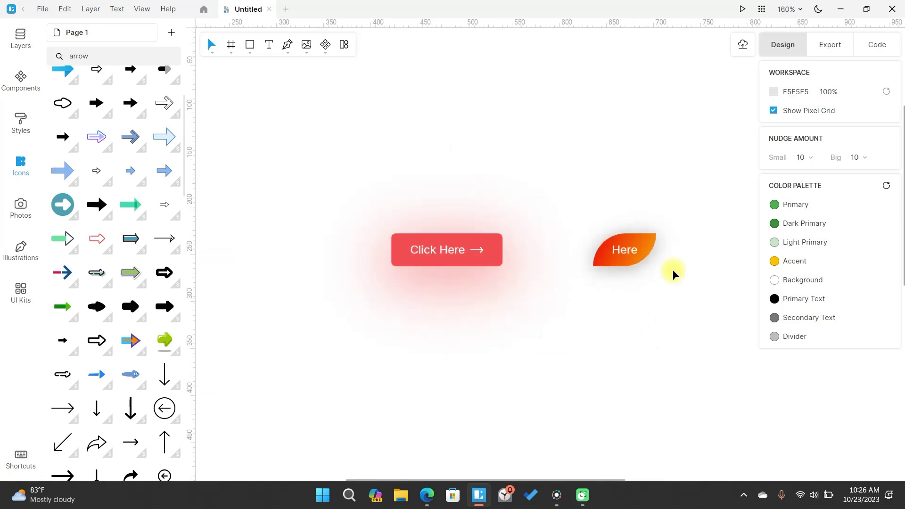
pyautogui.press('space')
pyautogui.moveTo(697, 234); pyautogui.dragTo(488, 247)
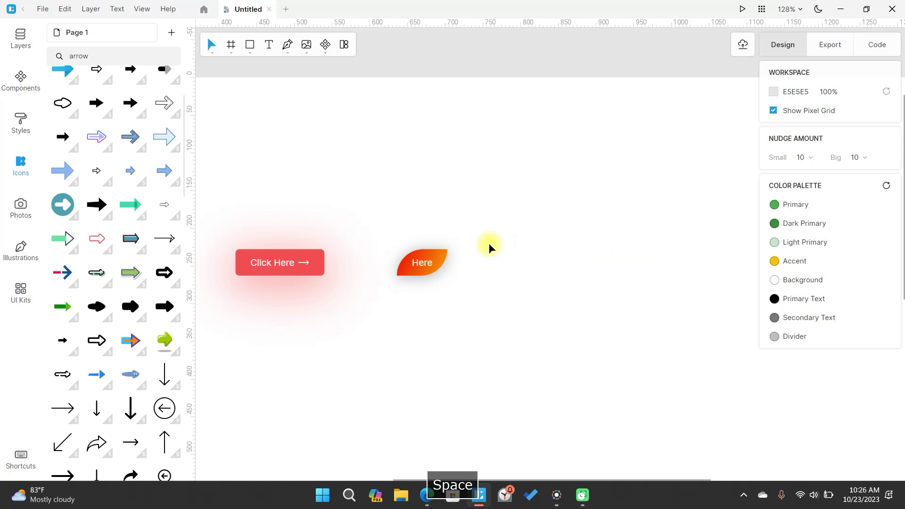
pyautogui.click(268, 44)
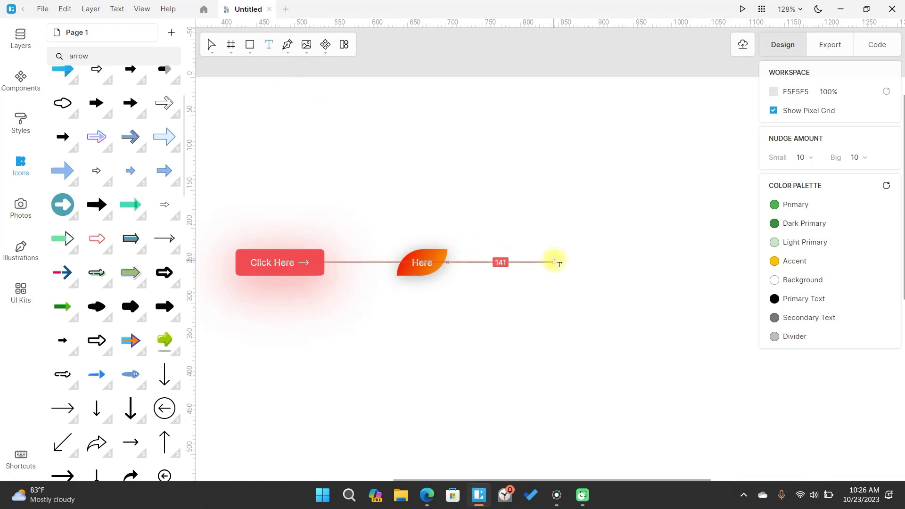
pyautogui.click(516, 247)
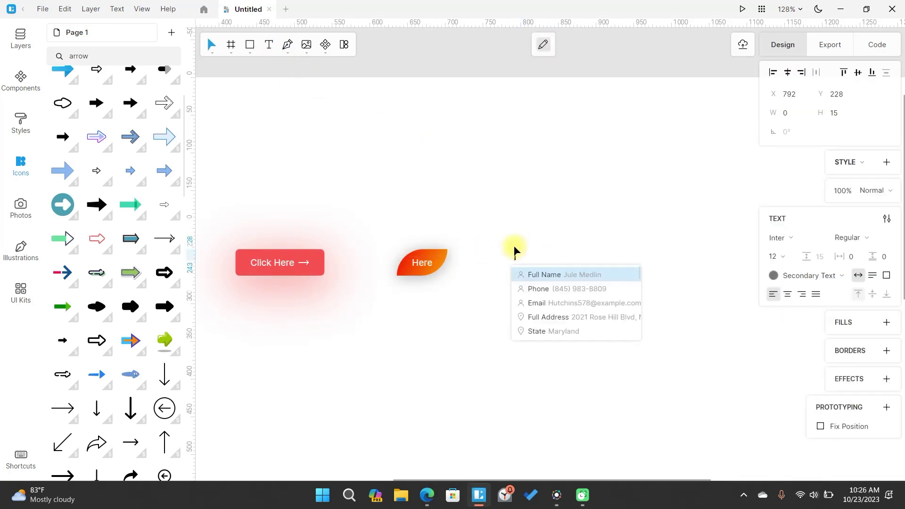
pyautogui.write('Click')
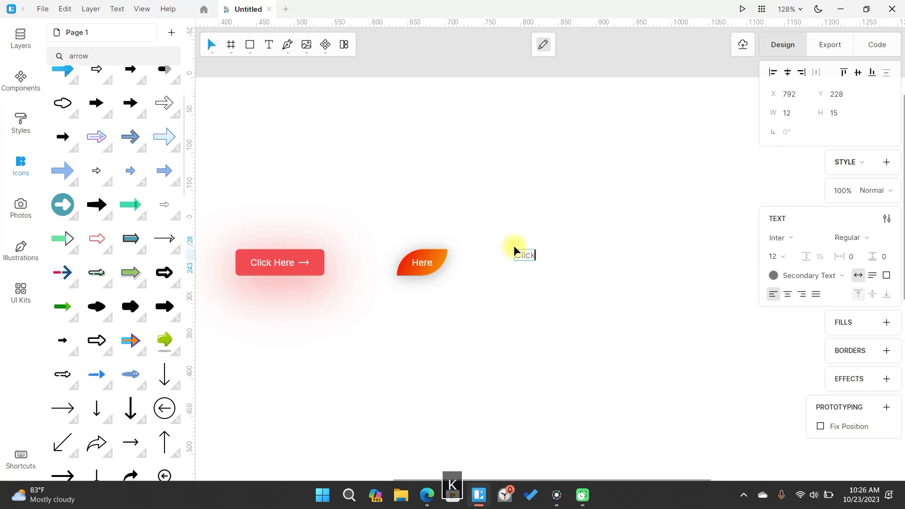
pyautogui.write(' Here')
# Wrap the text in a centred auto-layout frame with 10/20 padding, sized 98 × 35.
pyautogui.hotkey('shift', 'a')
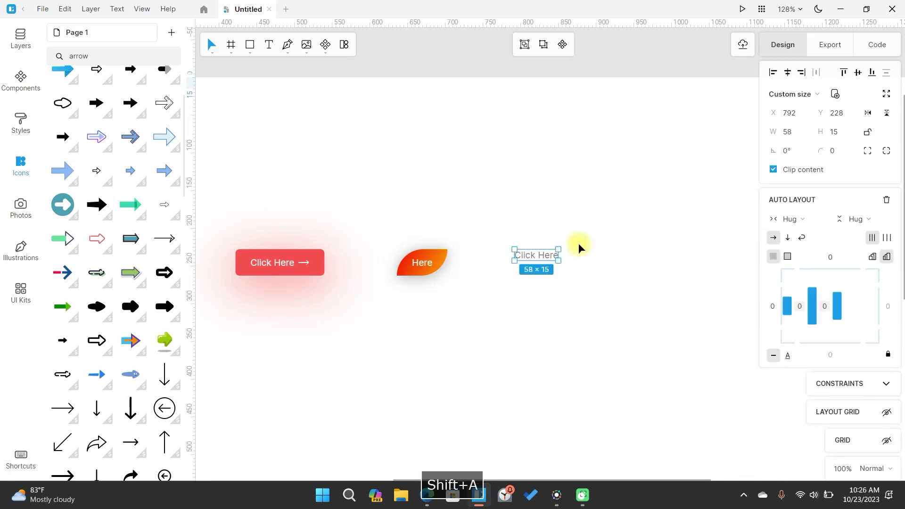
pyautogui.click(814, 308)
pyautogui.moveTo(824, 259); pyautogui.dragTo(828, 253)
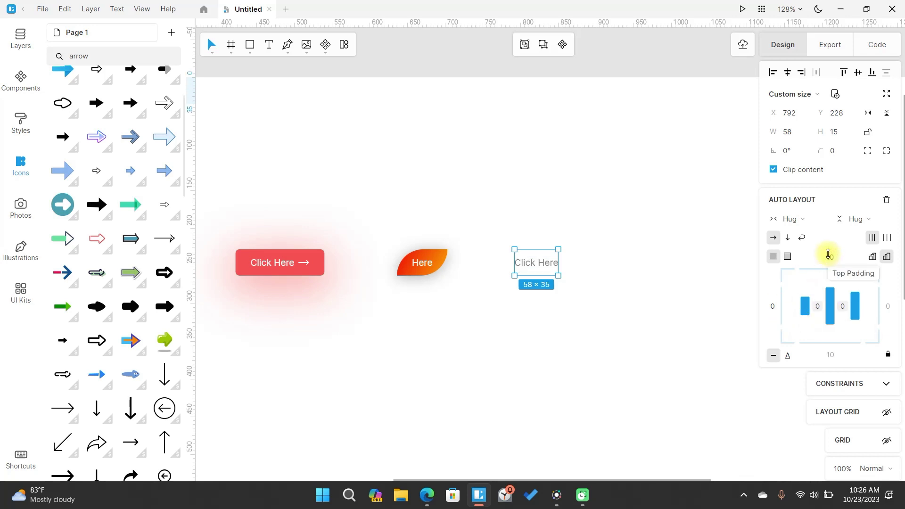
pyautogui.moveTo(774, 307); pyautogui.dragTo(775, 303)
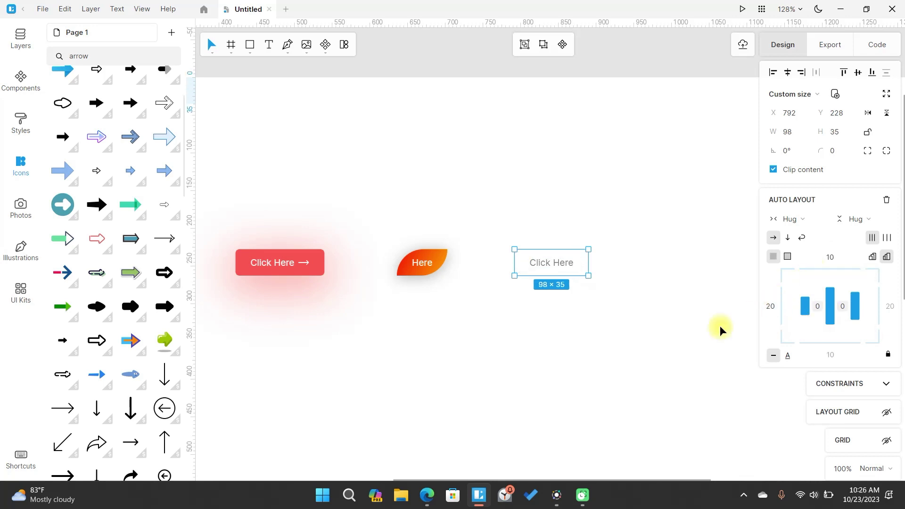
pyautogui.scroll(-4, 875, 414)
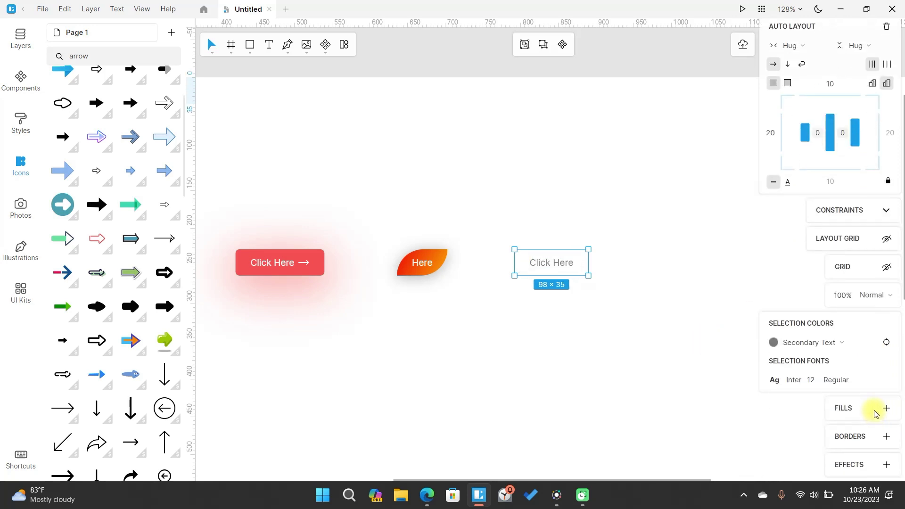
# Add a border with a linear gradient from #FF0000 to #FF9000.
pyautogui.click(886, 437)
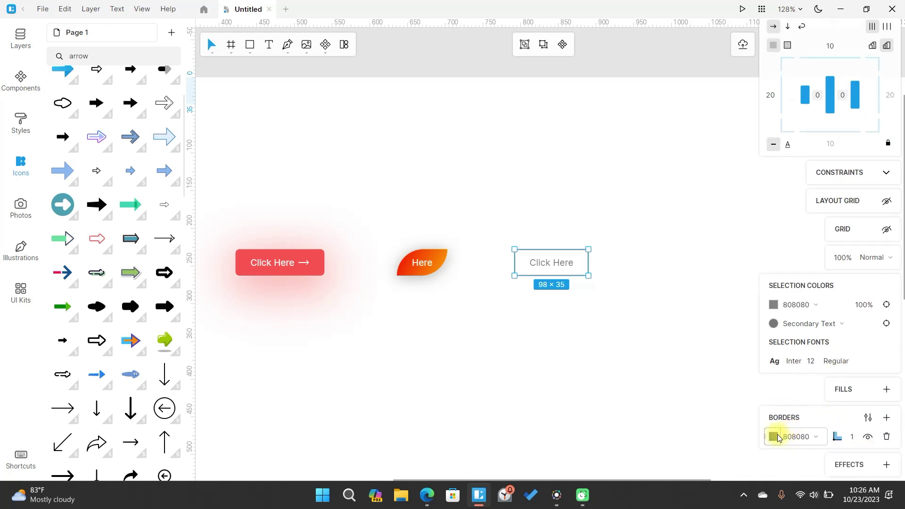
pyautogui.click(773, 437)
pyautogui.click(712, 204)
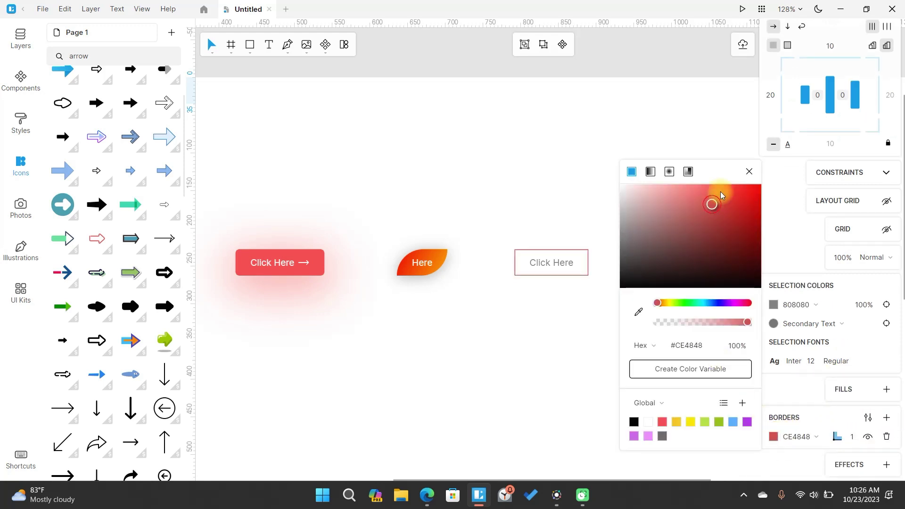
pyautogui.click(649, 171)
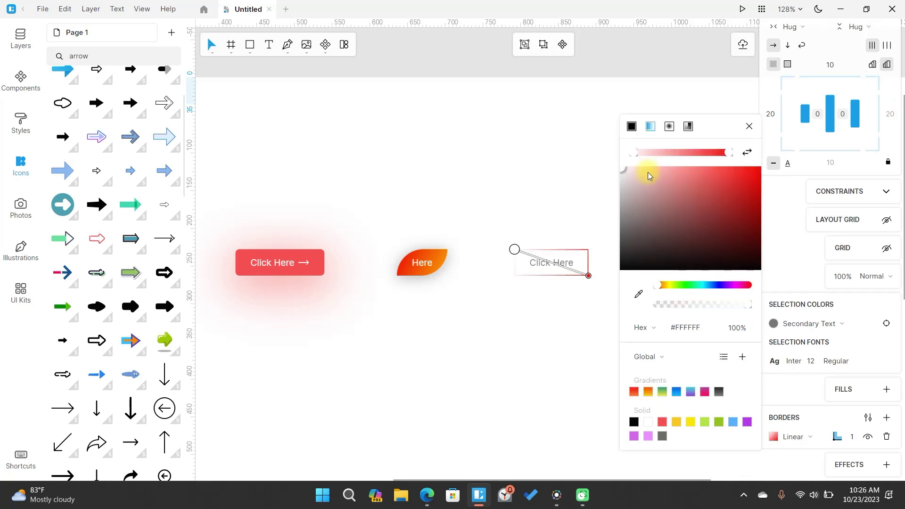
pyautogui.moveTo(710, 188); pyautogui.dragTo(773, 161)
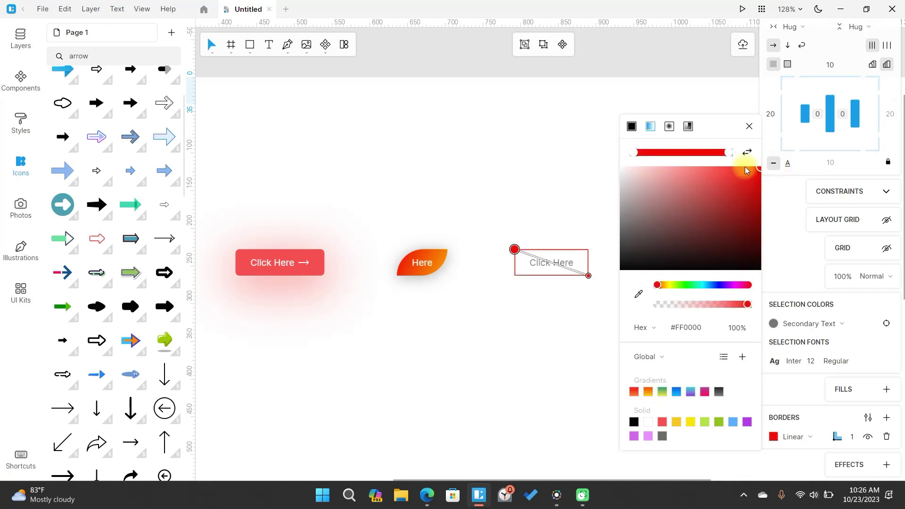
pyautogui.click(726, 153)
pyautogui.click(666, 284)
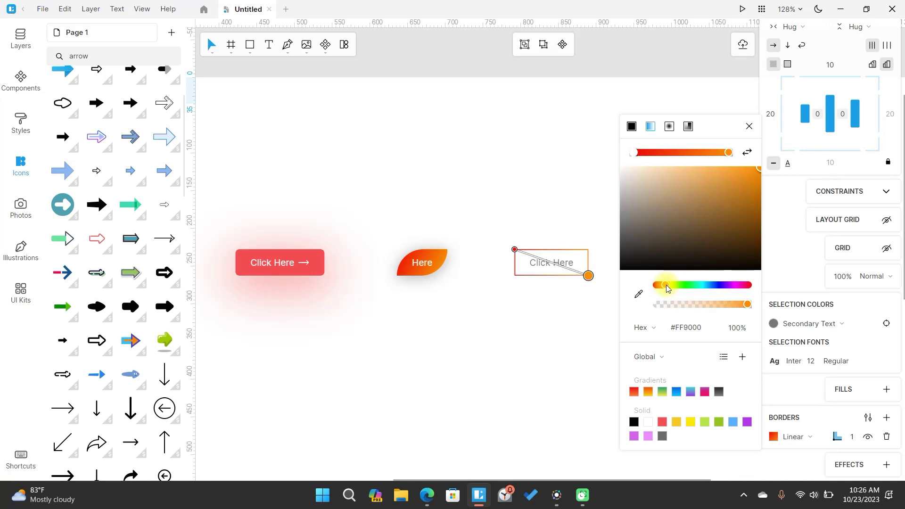
pyautogui.click(577, 157)
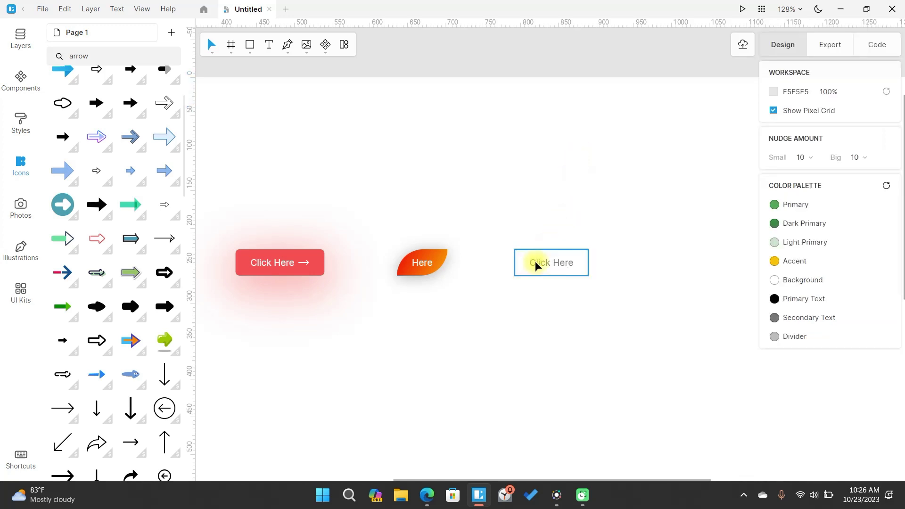
# Round the Click Here frame into a pill with corner radius 20.
pyautogui.scroll(5, 549, 267)
pyautogui.scroll(-3, 516, 278)
pyautogui.click(517, 278)
pyautogui.press('space')
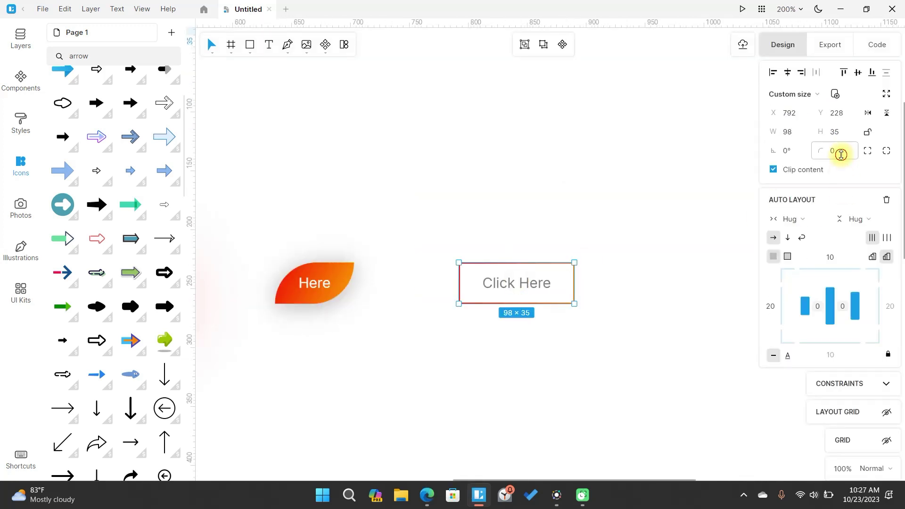
pyautogui.click(840, 153)
pyautogui.write('2')
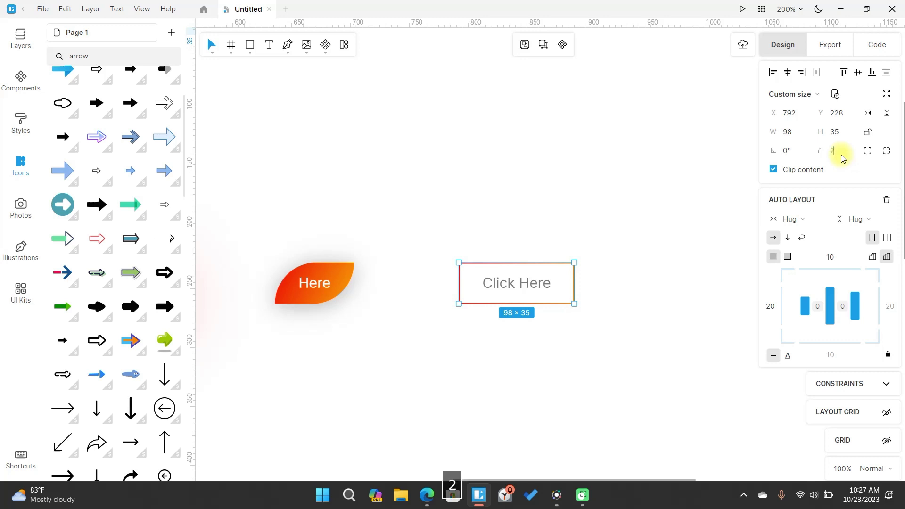
pyautogui.write('0')
pyautogui.press('Return')
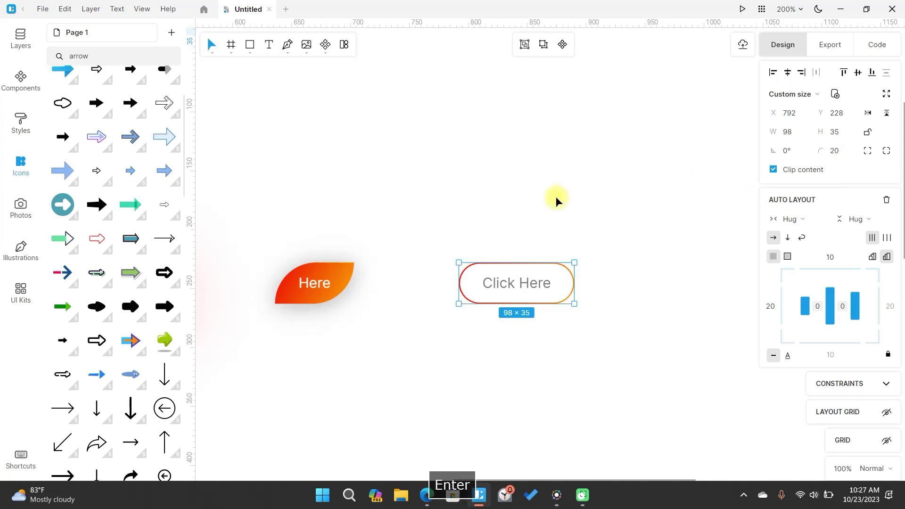
pyautogui.click(552, 197)
pyautogui.scroll(-2, 553, 197)
# Change the pill's Click Here label colour to red #E72E2E.
pyautogui.scroll(5, 504, 278)
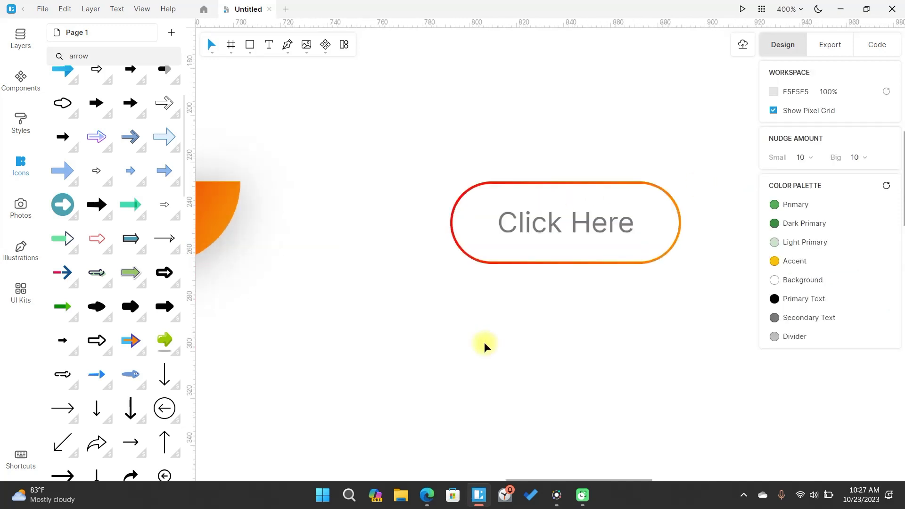
pyautogui.scroll(-1, 485, 341)
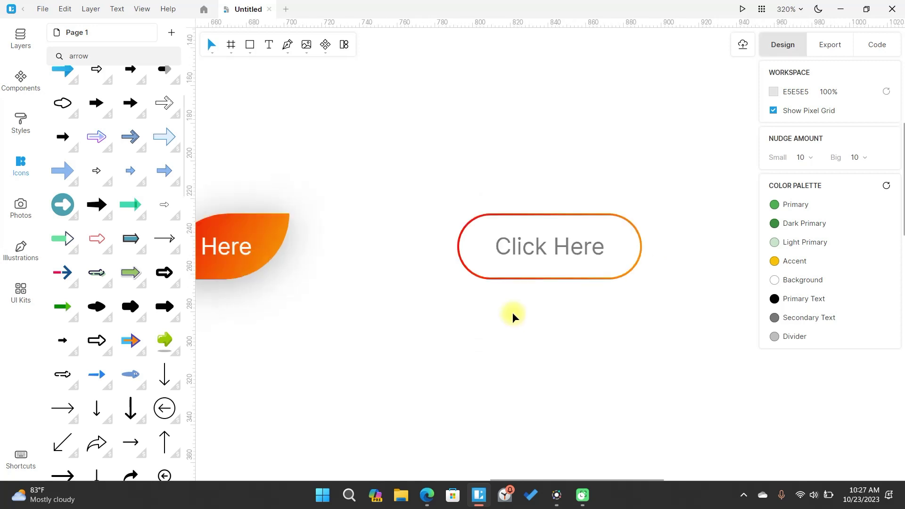
pyautogui.click(549, 247)
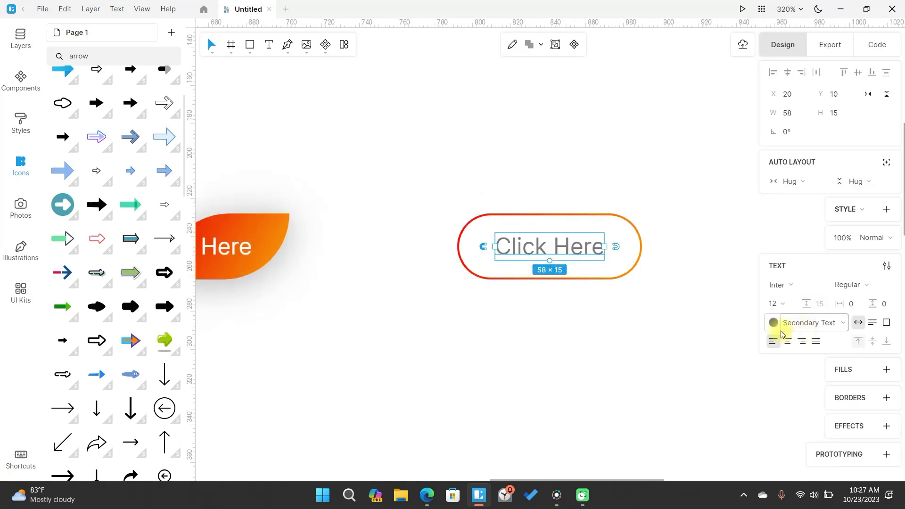
pyautogui.click(773, 323)
pyautogui.moveTo(634, 166); pyautogui.dragTo(773, 113)
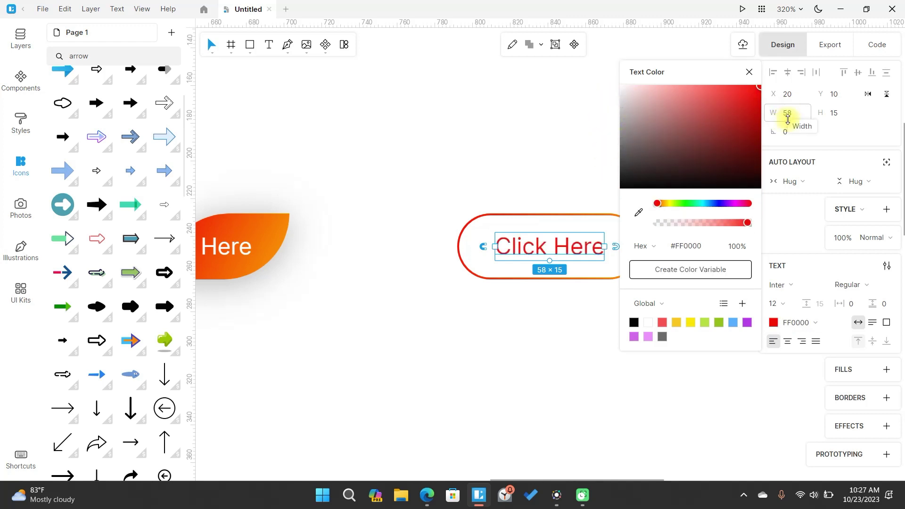
pyautogui.moveTo(676, 180); pyautogui.dragTo(709, 83)
pyautogui.click(553, 123)
pyautogui.hotkey('ctrl', '-')
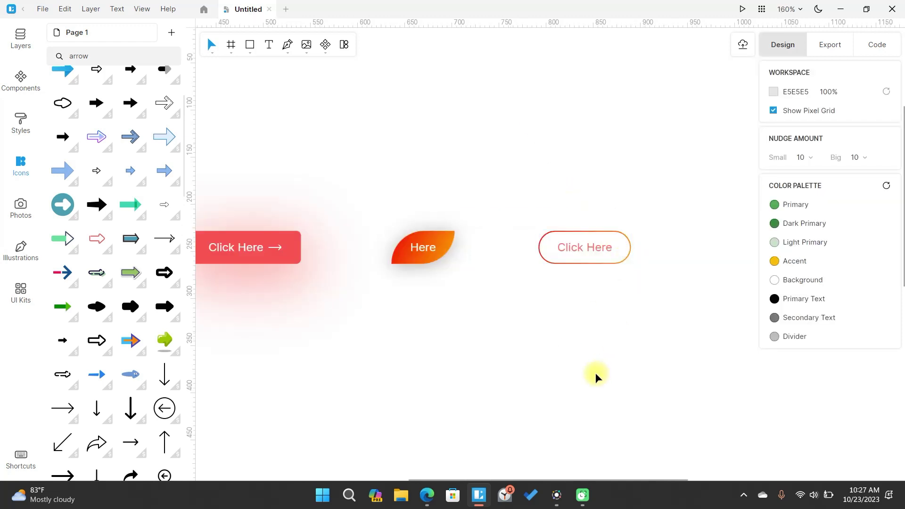